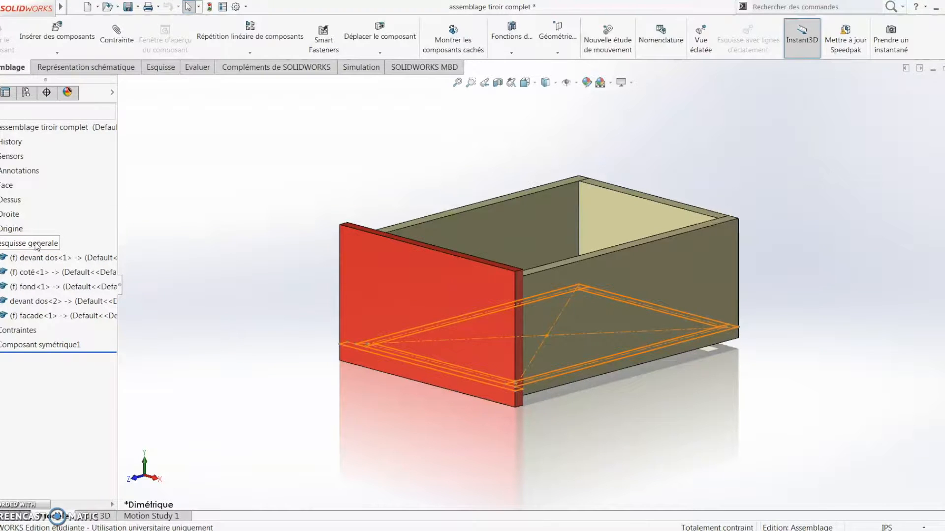
Step: Inspect the assembly's reference planes and origin, and compare them with the origin inside the coté<1> component
{"action": "left_click", "coordinate": [221, 359]}
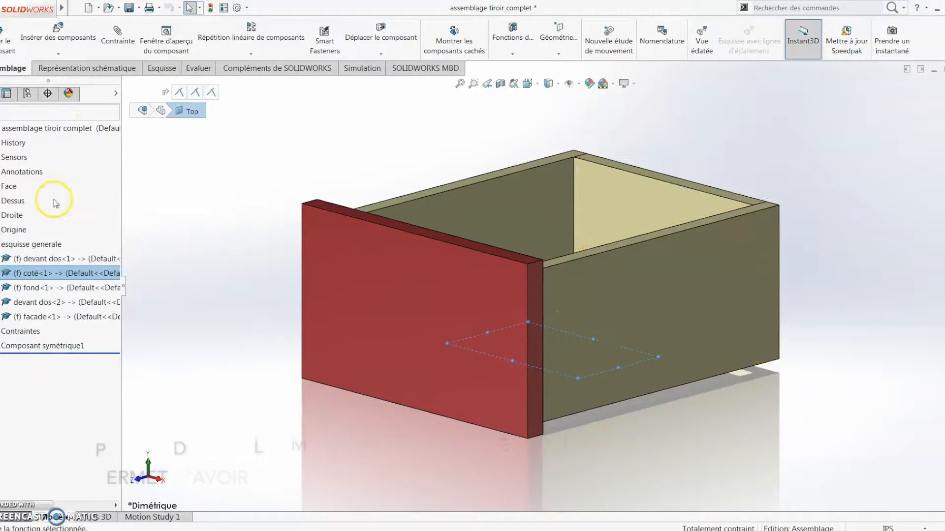
{"action": "left_click", "coordinate": [50, 272]}
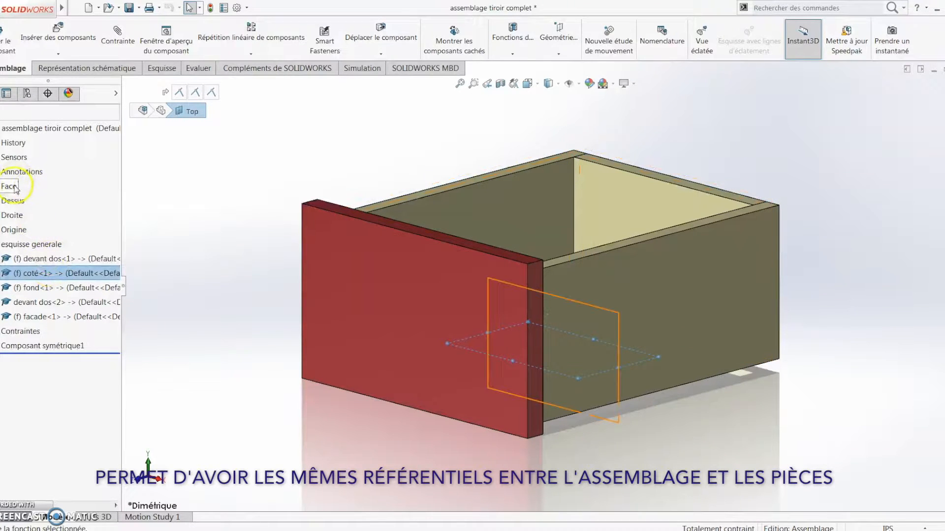
{"action": "left_click", "coordinate": [15, 230]}
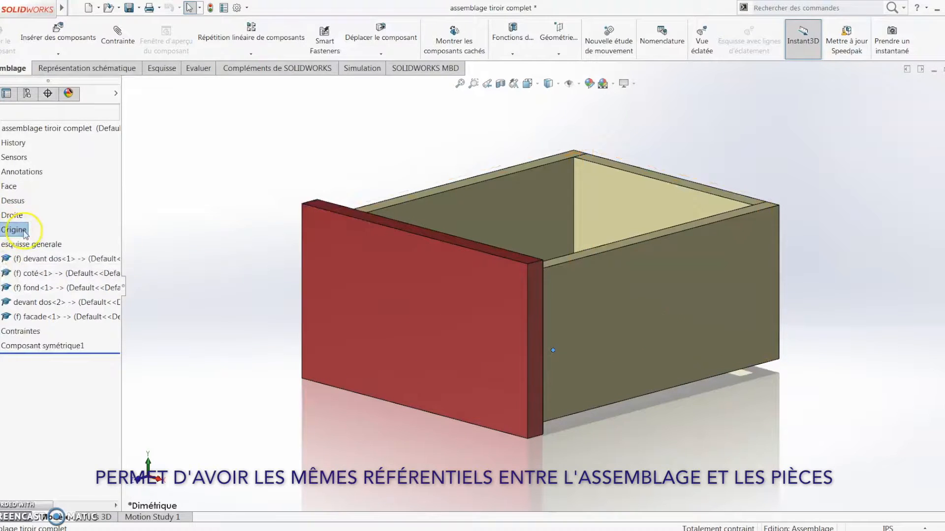
{"action": "left_click", "coordinate": [1, 274]}
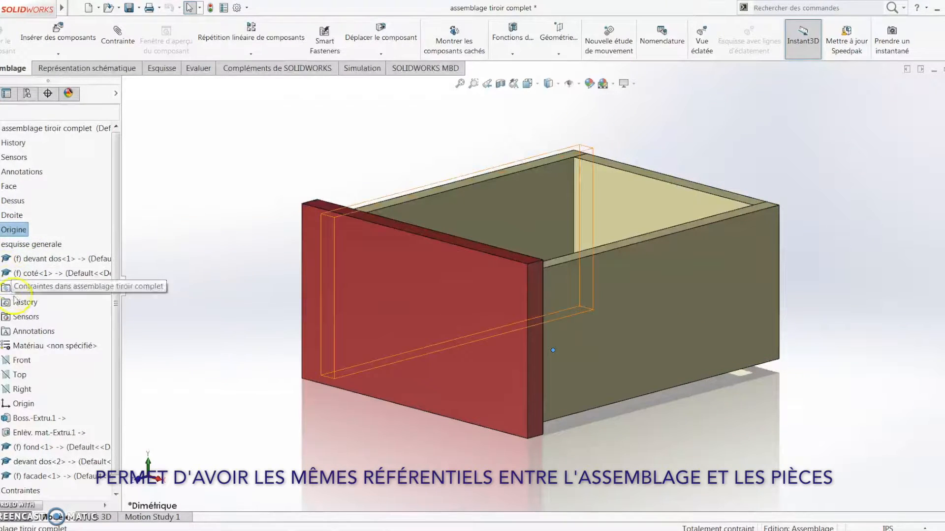
{"action": "left_click", "coordinate": [15, 406]}
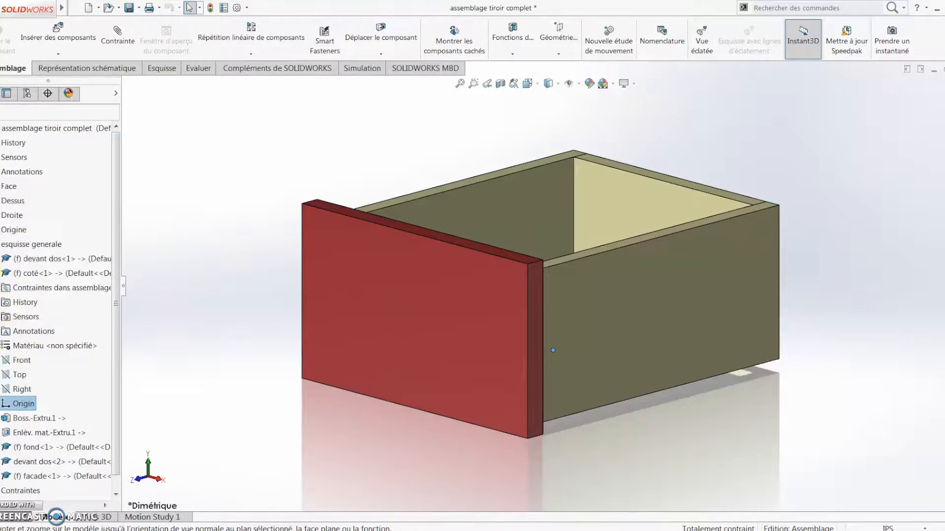
{"action": "left_click", "coordinate": [1, 273]}
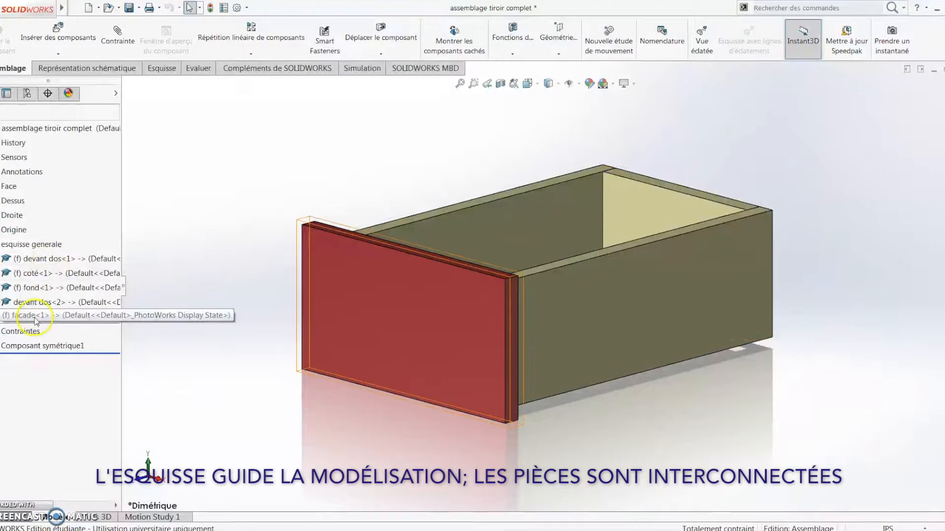
Step: View the esquisse generale sketch face-on and set the drawer box's length to 12 in and its width to 8 in
{"action": "left_click", "coordinate": [45, 246]}
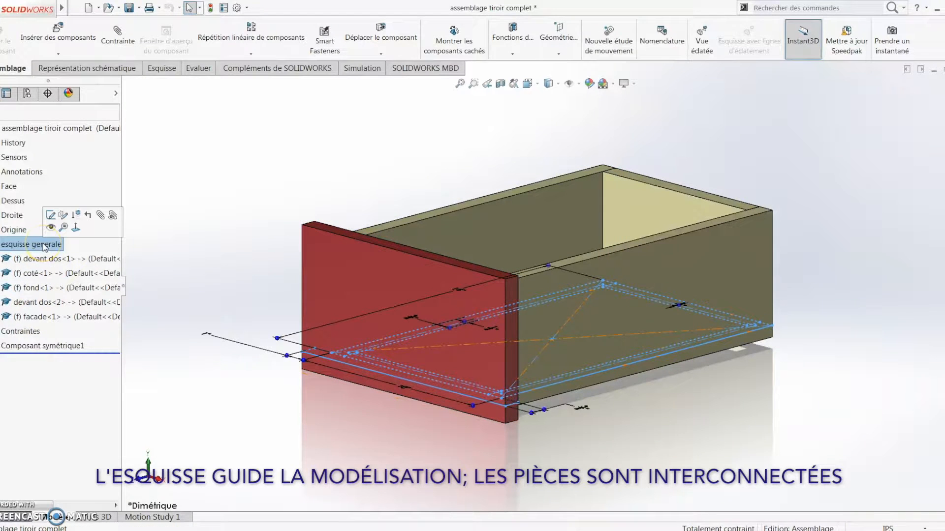
{"action": "left_click", "coordinate": [77, 227]}
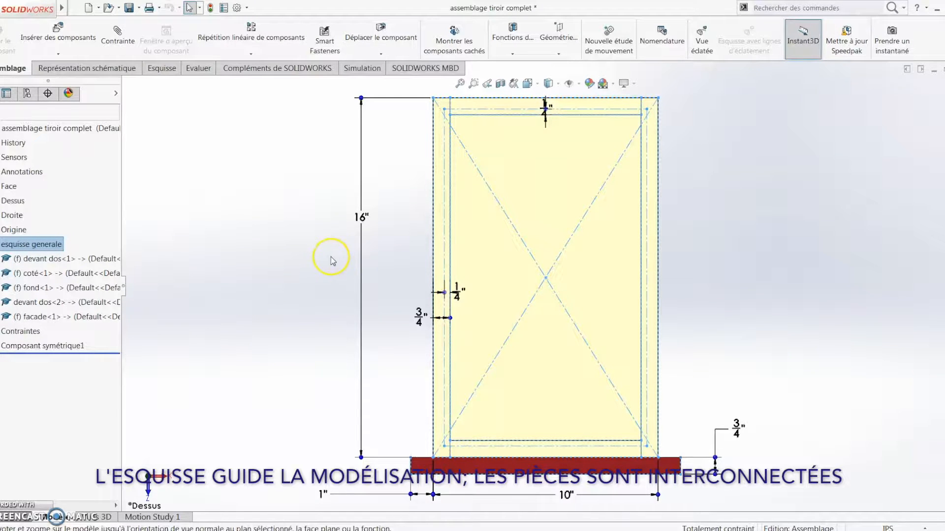
{"action": "double_click", "coordinate": [361, 217]}
{"action": "type", "text": "12"}
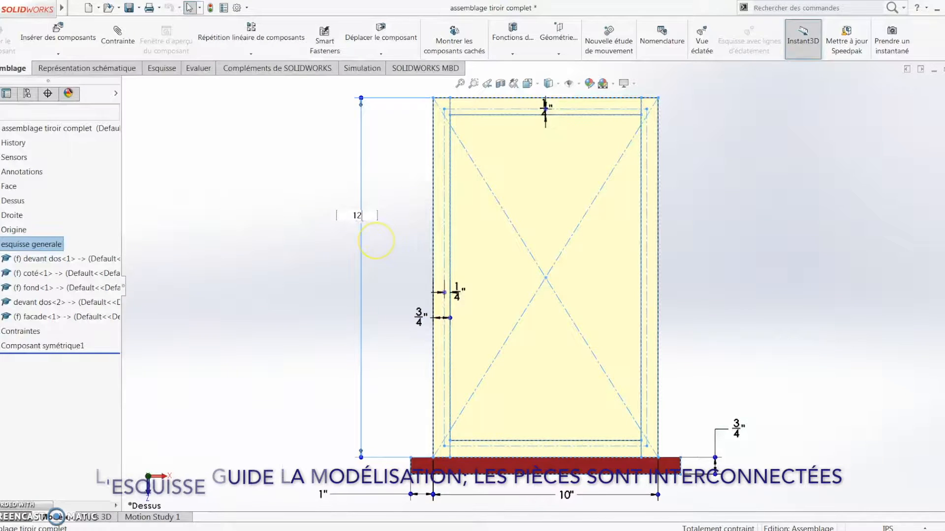
{"action": "key", "text": "Return"}
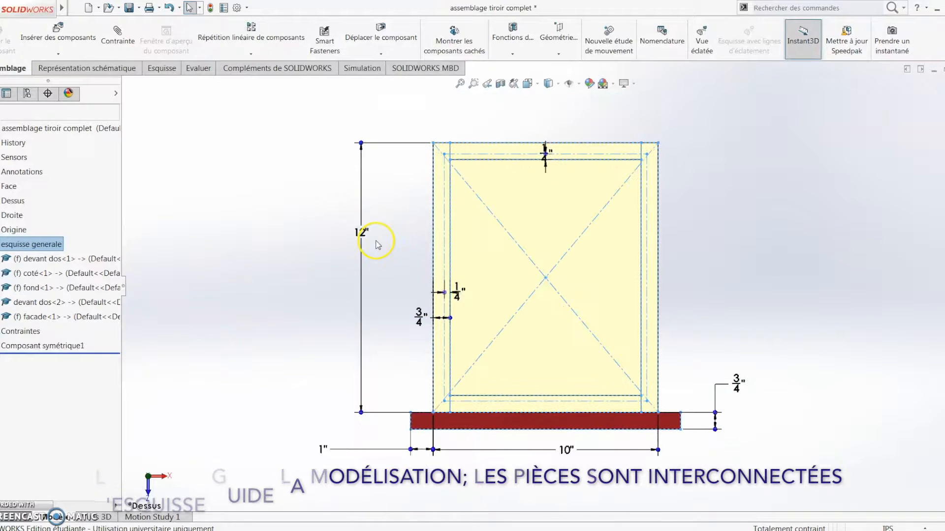
{"action": "double_click", "coordinate": [563, 452]}
{"action": "type", "text": "8"}
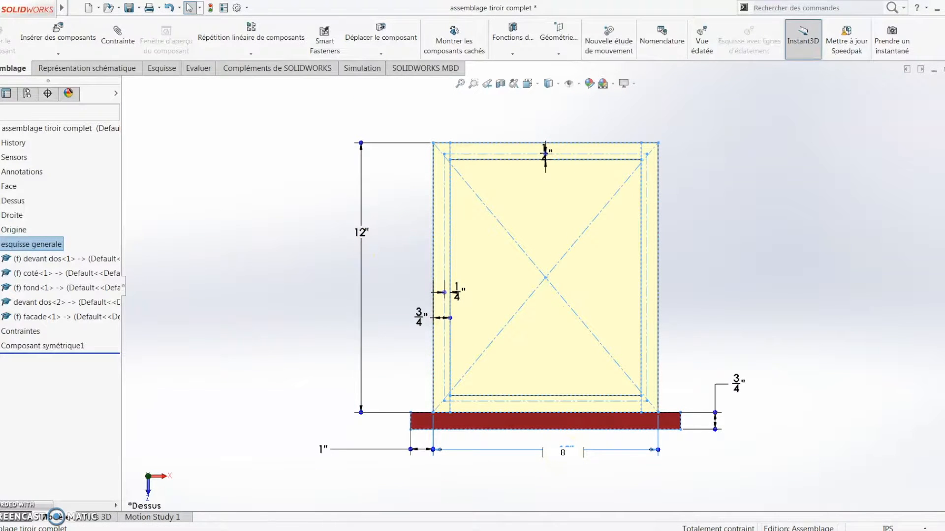
{"action": "key", "text": "Return"}
Step: Set the drawer side thickness in the esquisse generale sketch to .5 in and return to a 3D view of the drawer
{"action": "left_click", "coordinate": [472, 318]}
{"action": "left_click", "coordinate": [443, 316]}
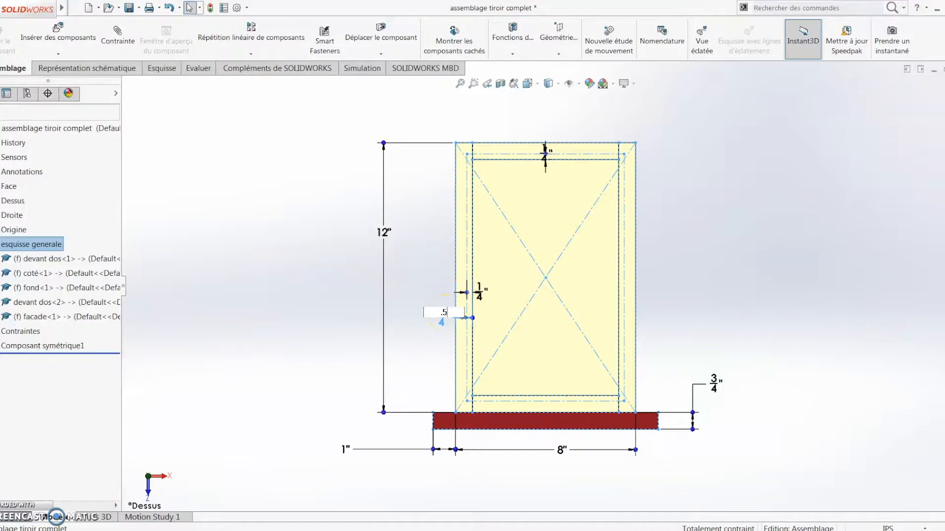
{"action": "type", "text": ".5"}
{"action": "key", "text": "Return"}
{"action": "middle_click_drag", "start_coordinate": [720, 343], "coordinate": [691, 217]}
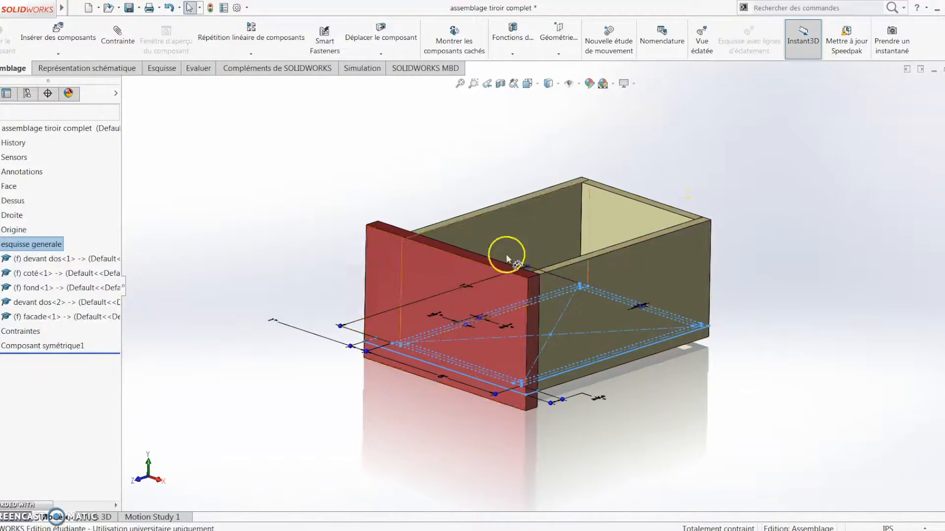
{"action": "left_click", "coordinate": [54, 246]}
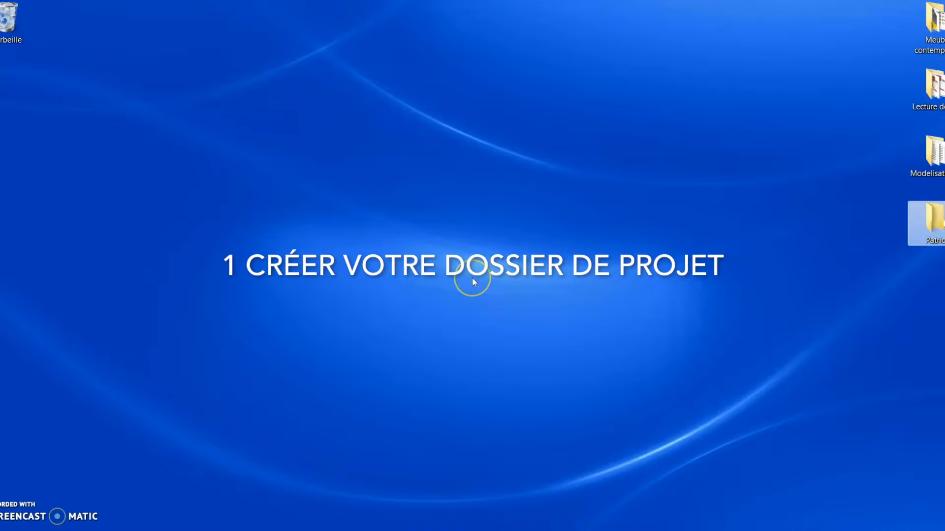
Step: Switch to the Windows desktop and create a project folder named petit tiroir mignon
{"action": "right_click", "coordinate": [472, 278]}
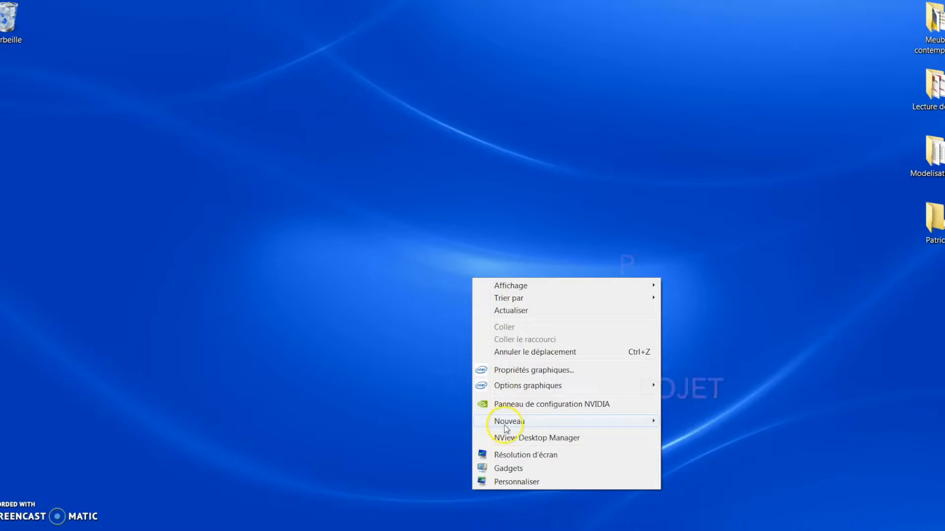
{"action": "mouse_move", "coordinate": [508, 424]}
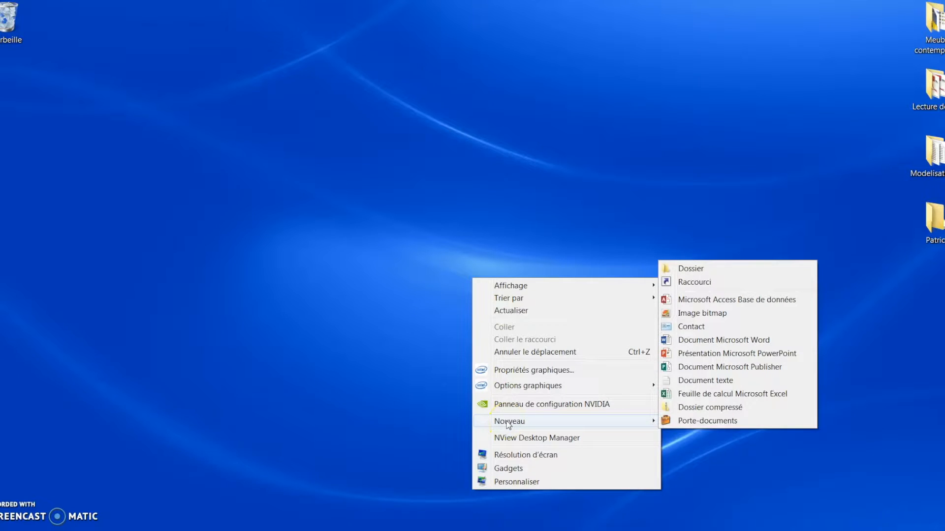
{"action": "left_click", "coordinate": [690, 269]}
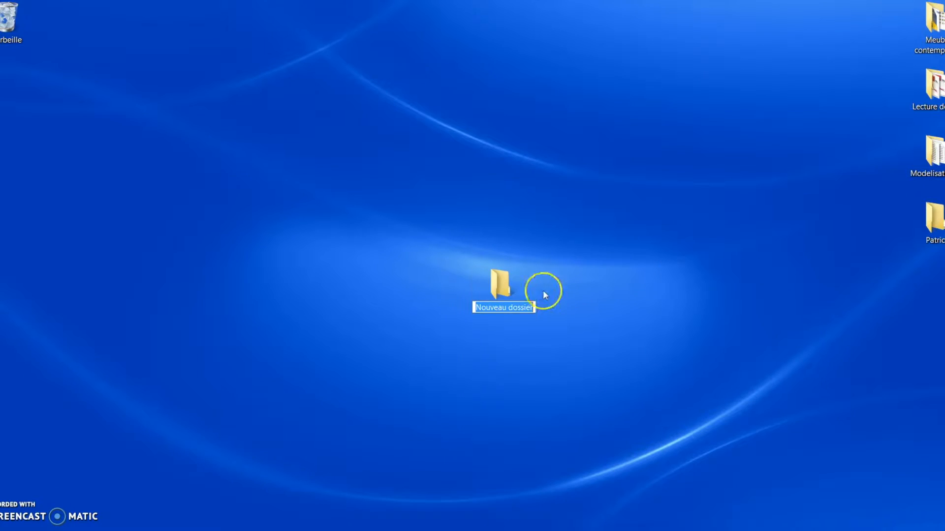
{"action": "type", "text": "petit tiroir mignon"}
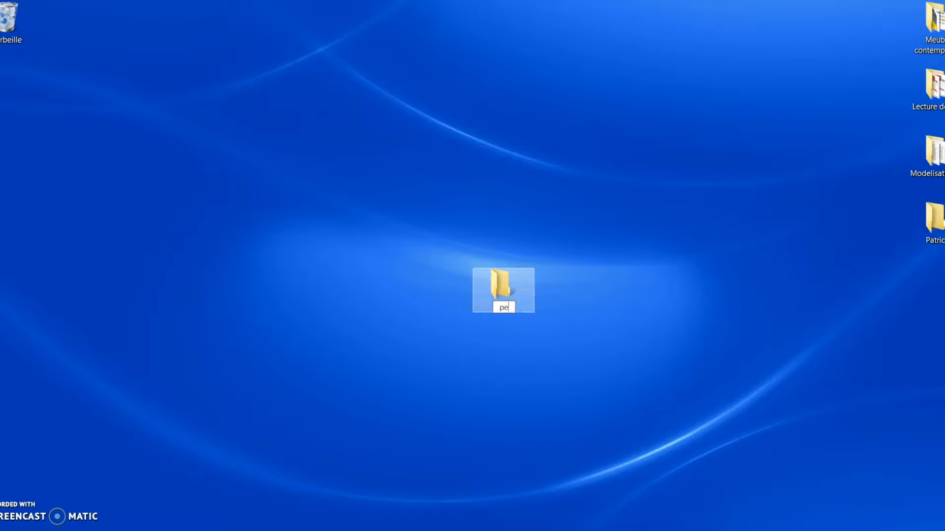
{"action": "key", "text": "Return"}
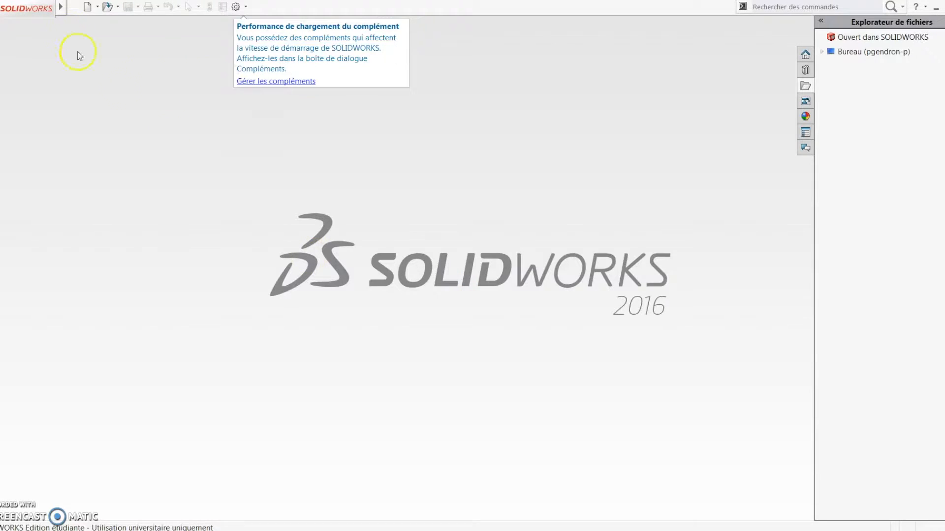
Step: Switch to SOLIDWORKS and create a new assembly document without inserting any component
{"action": "left_click", "coordinate": [87, 6]}
{"action": "left_click", "coordinate": [155, 170]}
{"action": "left_click", "coordinate": [358, 323]}
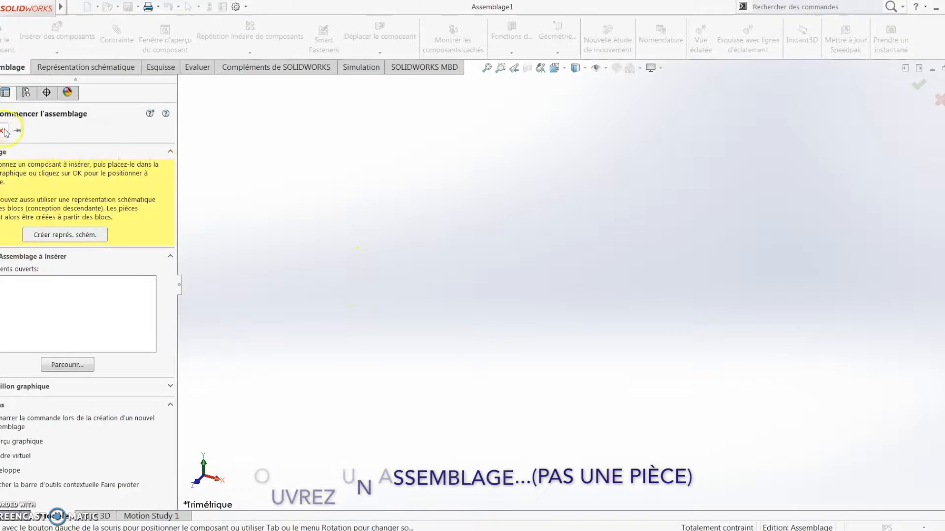
{"action": "key", "text": "Escape"}
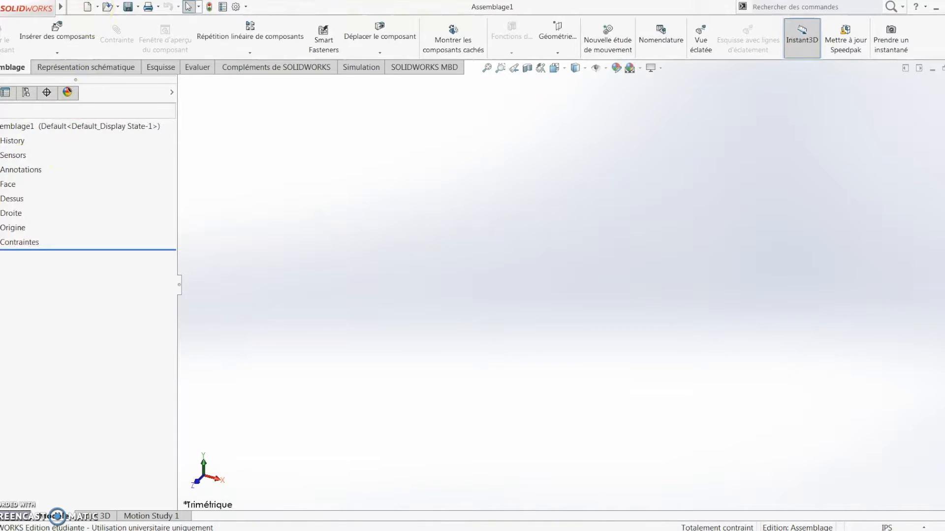
Step: Save the assembly as assemblage tiroir complet in the petit tiroir mignon folder on the desktop
{"action": "left_click", "coordinate": [128, 7]}
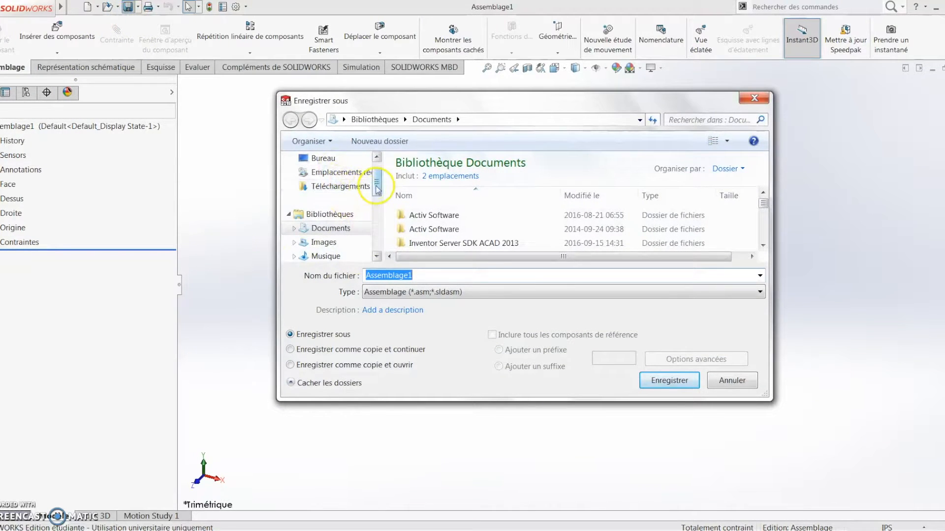
{"action": "scroll", "coordinate": [377, 184], "scroll_direction": "up", "scroll_amount": 1}
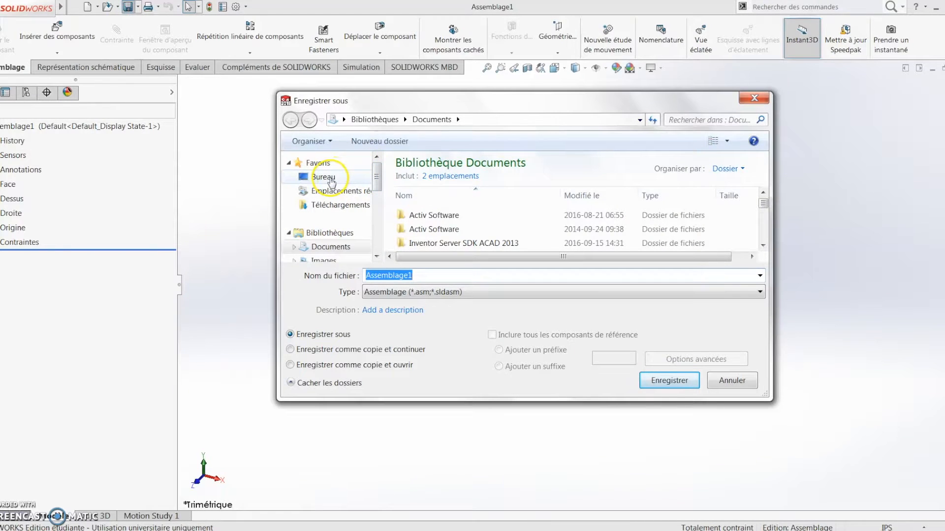
{"action": "left_click", "coordinate": [324, 177]}
{"action": "double_click", "coordinate": [542, 175]}
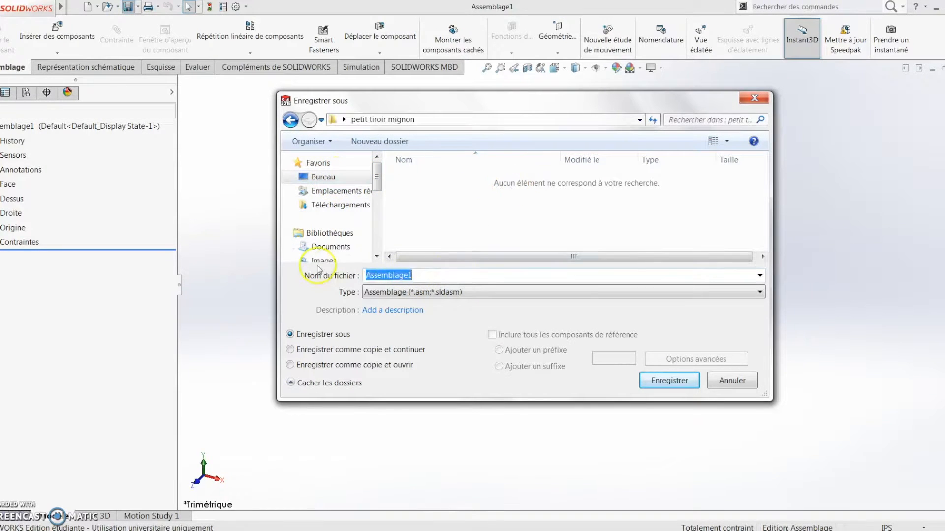
{"action": "type", "text": "as"}
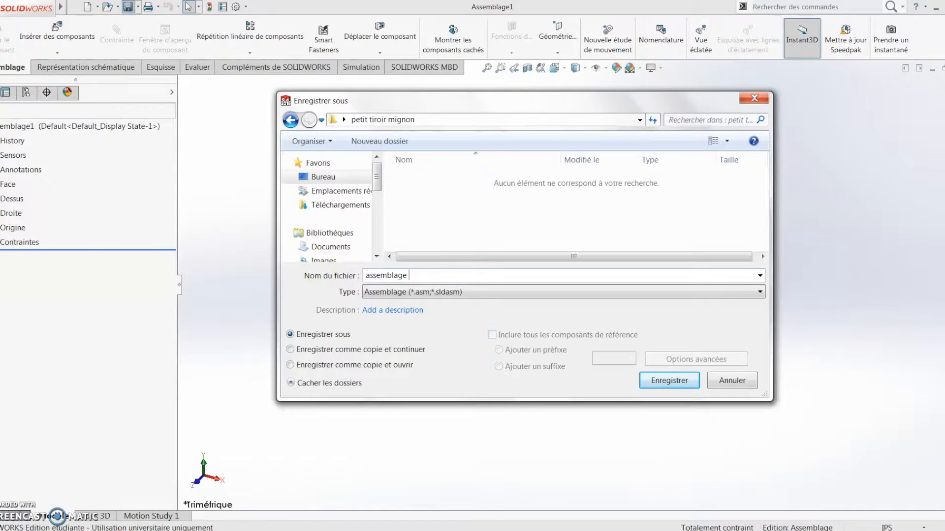
{"action": "left_click", "coordinate": [669, 380]}
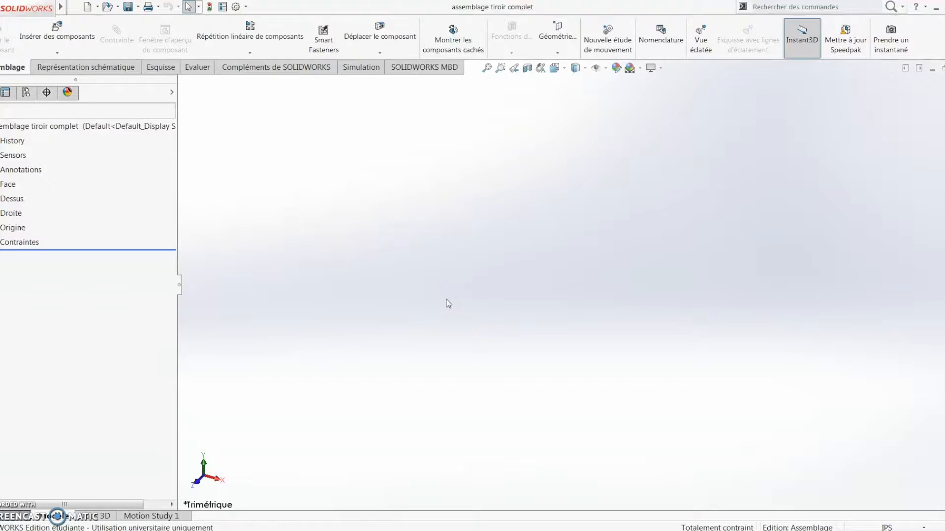
Step: Start a sketch on the Dessus plane and draw a rectangle centred on the origin, 10 in wide and 12 in long
{"action": "left_click", "coordinate": [160, 67]}
{"action": "left_click", "coordinate": [4, 35]}
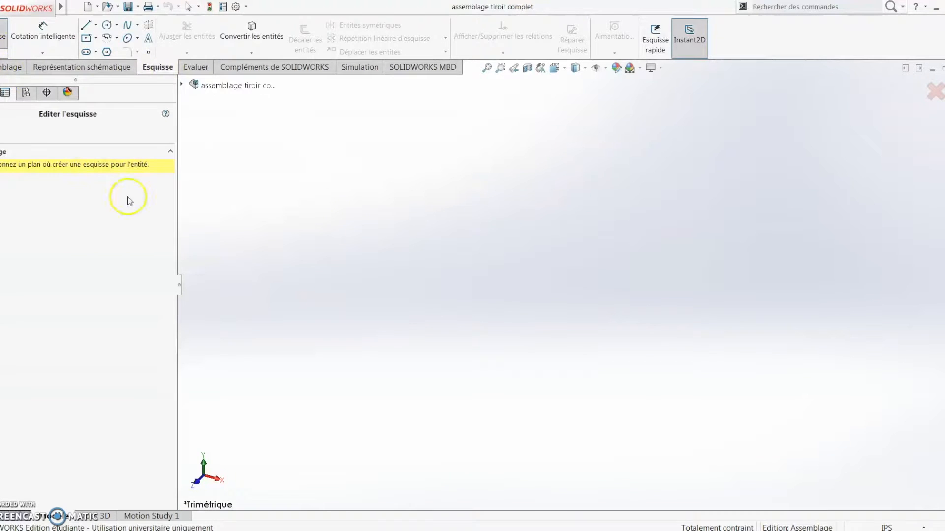
{"action": "left_click", "coordinate": [181, 84]}
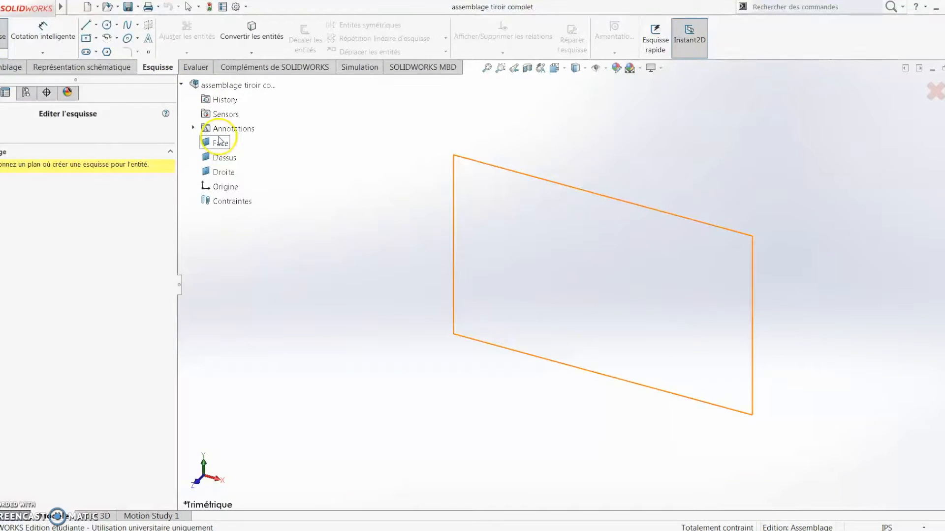
{"action": "left_click", "coordinate": [223, 156]}
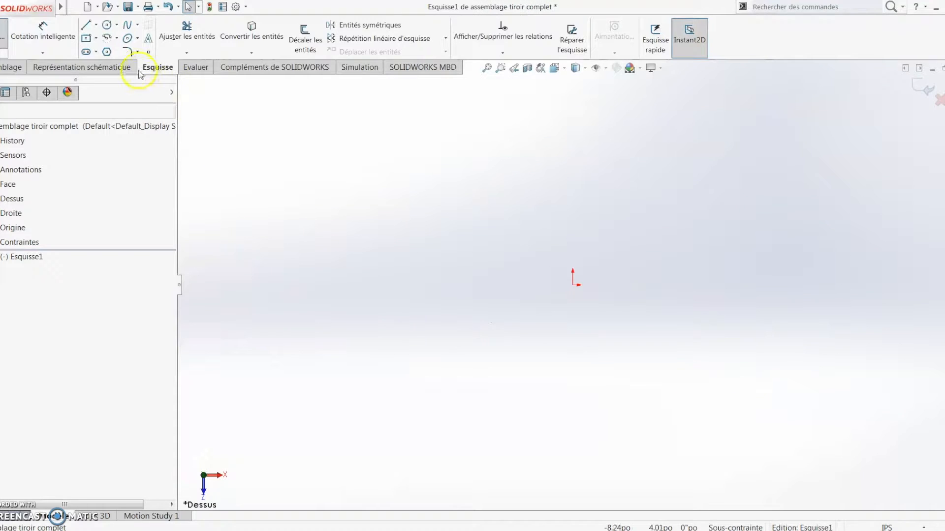
{"action": "key", "text": "s"}
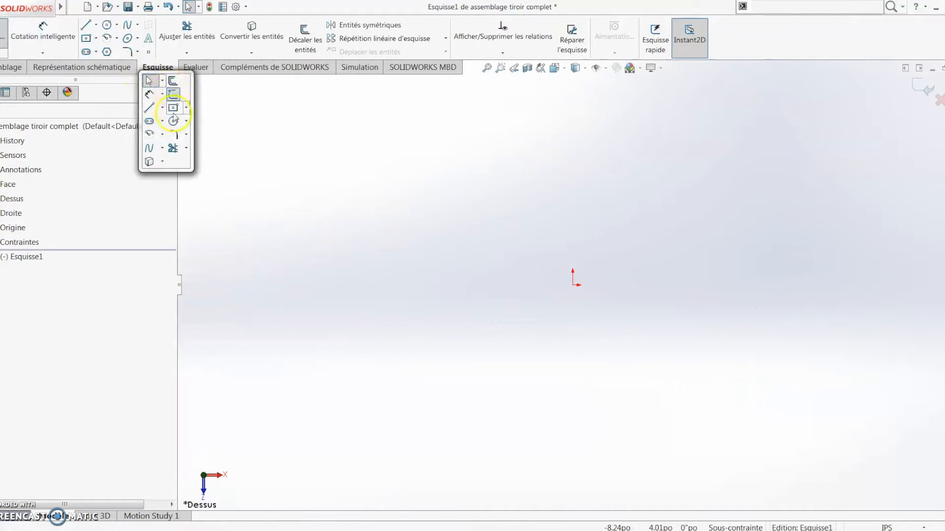
{"action": "left_click", "coordinate": [173, 92]}
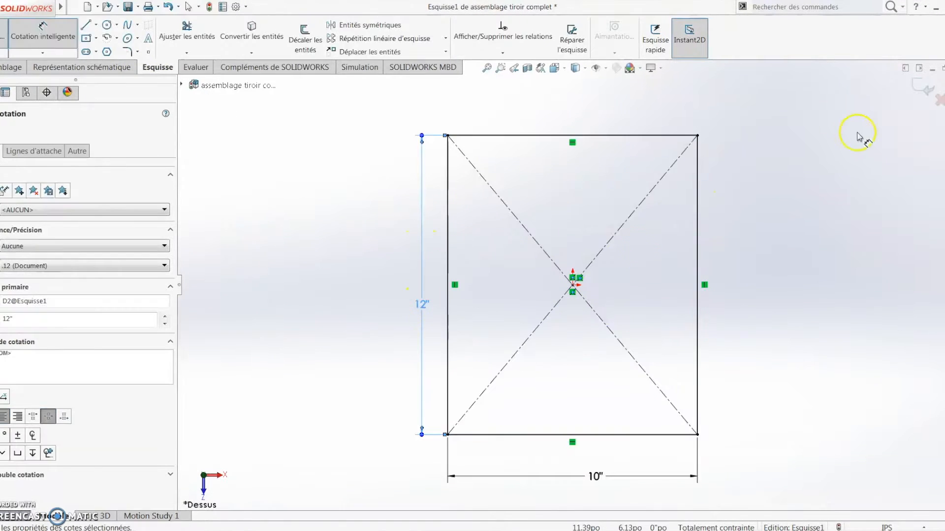
Step: Offset the rectangle inward by 5/8 in to outline the drawer's wall thickness
{"action": "left_click", "coordinate": [305, 39]}
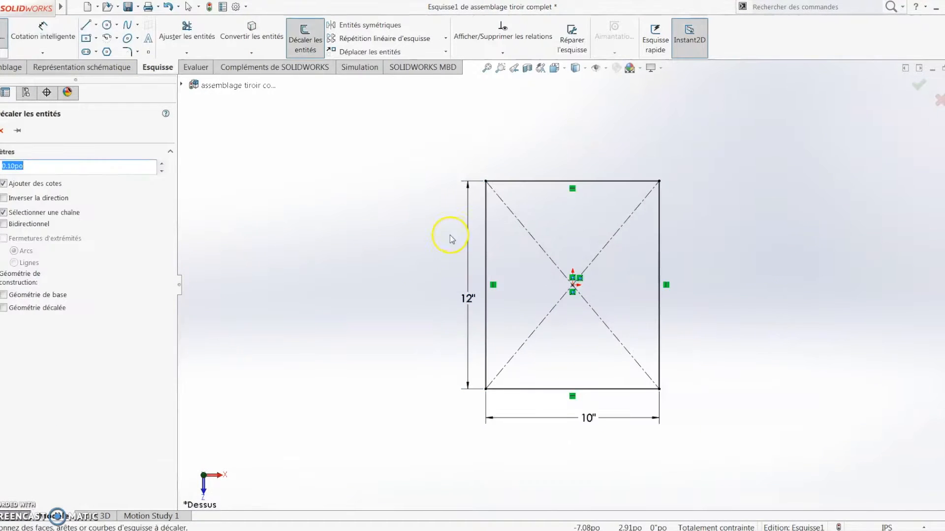
{"action": "left_click", "coordinate": [486, 258]}
{"action": "left_click", "coordinate": [531, 270]}
Step: Extend the inner rectangle's two long vertical lines until they meet the outer rectangle's short edges
{"action": "scroll", "coordinate": [514, 297], "scroll_direction": "down", "scroll_amount": 3}
{"action": "left_click", "coordinate": [209, 51]}
{"action": "left_click", "coordinate": [482, 162]}
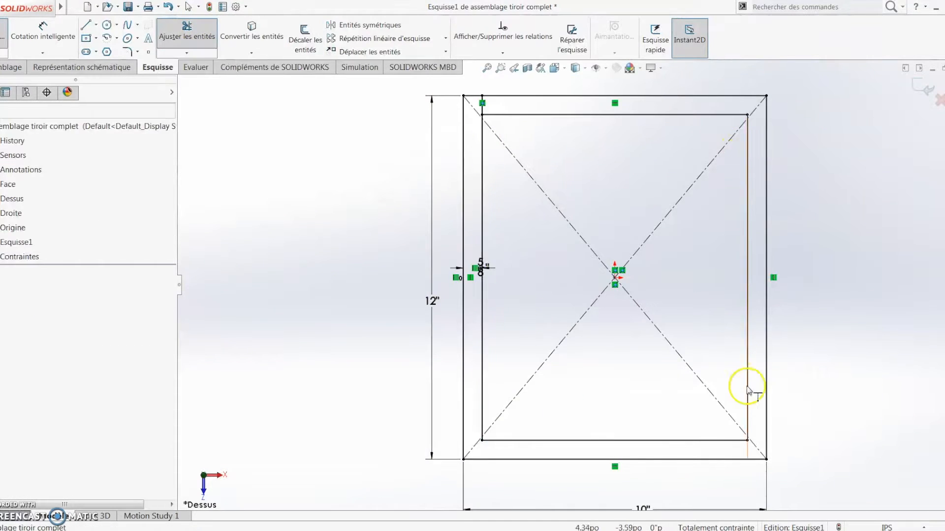
{"action": "left_click", "coordinate": [747, 379]}
{"action": "left_click", "coordinate": [482, 398]}
Step: Draw the facade's horizontal front line below the outer rectangle, extending past both of its sides
{"action": "scroll", "coordinate": [570, 291], "scroll_direction": "up", "scroll_amount": 1}
{"action": "left_click", "coordinate": [87, 27]}
{"action": "left_click", "coordinate": [445, 453]}
{"action": "left_click", "coordinate": [782, 454]}
{"action": "key", "text": "Escape"}
Step: Draw the end lines that join the facade's front line to the outer rectangle's lower corners, and trim the outline's corners closed
{"action": "scroll", "coordinate": [660, 456], "scroll_direction": "down", "scroll_amount": 2}
{"action": "left_click", "coordinate": [87, 27]}
{"action": "left_click", "coordinate": [322, 401]}
{"action": "left_click", "coordinate": [323, 435]}
{"action": "left_click", "coordinate": [742, 401]}
{"action": "left_click", "coordinate": [814, 401]}
{"action": "left_click", "coordinate": [814, 435]}
{"action": "key", "text": "Escape"}
{"action": "scroll", "coordinate": [832, 457], "scroll_direction": "down", "scroll_amount": 1}
{"action": "left_click", "coordinate": [186, 32]}
{"action": "left_click", "coordinate": [787, 426]}
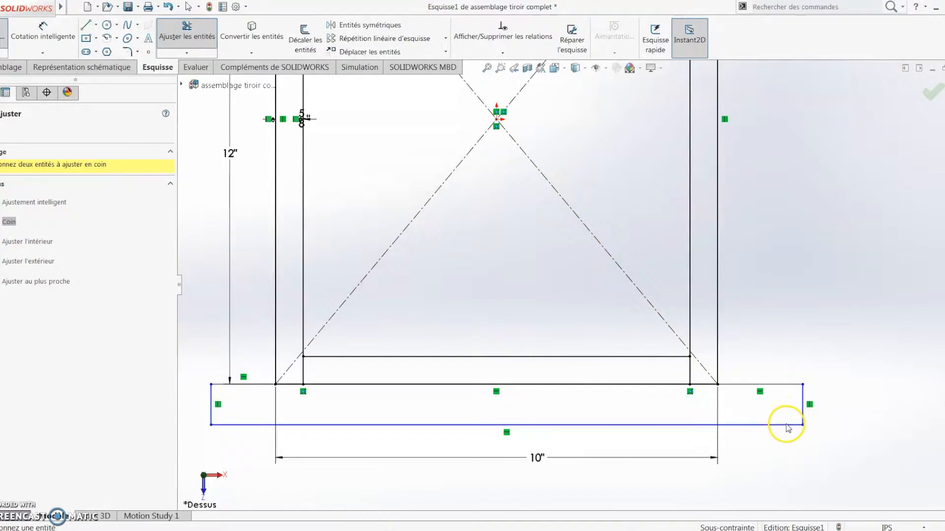
Step: Dimension the facade's thickness between its two horizontal lines as 3/4 in
{"action": "left_click", "coordinate": [43, 33]}
{"action": "left_click", "coordinate": [773, 384]}
{"action": "left_click", "coordinate": [709, 425]}
{"action": "left_click", "coordinate": [669, 405]}
{"action": "type", "text": "3/4"}
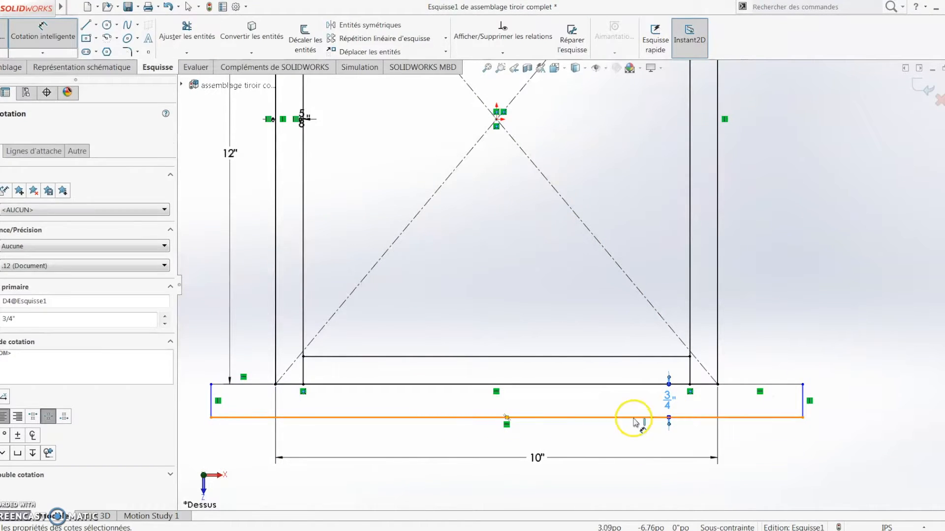
Step: Dimension the facade's overall width along its front line as 11 in
{"action": "left_click", "coordinate": [620, 417]}
{"action": "left_click", "coordinate": [545, 489]}
{"action": "type", "text": "11"}
{"action": "scroll", "coordinate": [551, 490], "scroll_direction": "up", "scroll_amount": 1}
{"action": "key", "text": "Escape"}
Step: Centre the facade by aligning the midpoints of its front line and the inner rectangle's lower line vertically
{"action": "right_click", "coordinate": [473, 396]}
{"action": "right_click", "coordinate": [512, 344], "text": "ctrl"}
{"action": "left_click", "coordinate": [552, 300]}
{"action": "scroll", "coordinate": [669, 421], "scroll_direction": "up", "scroll_amount": 2}
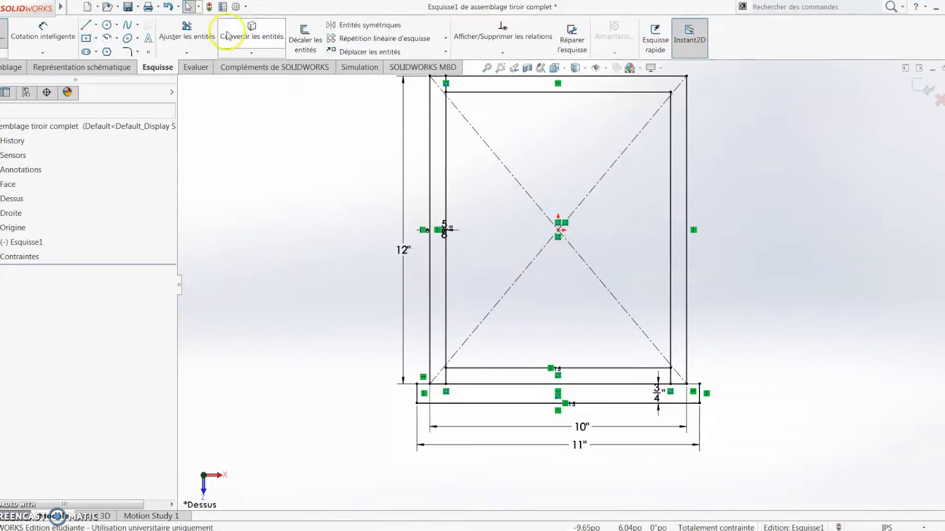
Step: Offset the inner rectangle's four sides outward by 1/4 in to outline the groove for the drawer bottom
{"action": "left_click", "coordinate": [305, 39]}
{"action": "left_click_drag", "start_coordinate": [18, 167], "coordinate": [3, 162]}
{"action": "type", "text": "1/4"}
{"action": "left_click", "coordinate": [485, 92]}
{"action": "right_click", "coordinate": [500, 264]}
{"action": "left_click", "coordinate": [305, 39]}
{"action": "left_click", "coordinate": [446, 320]}
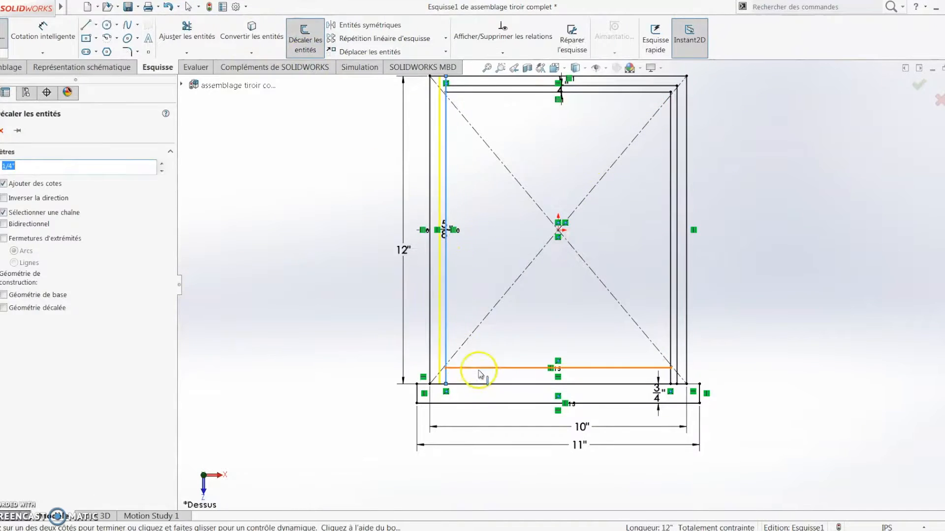
{"action": "left_click", "coordinate": [462, 368]}
{"action": "right_click", "coordinate": [463, 370]}
Step: Trim and extend the offset lines at all four corners so they form a closed rectangle
{"action": "scroll", "coordinate": [457, 379], "scroll_direction": "up", "scroll_amount": 1}
{"action": "scroll", "coordinate": [534, 98], "scroll_direction": "down", "scroll_amount": 6}
{"action": "left_click", "coordinate": [187, 36]}
{"action": "left_click", "coordinate": [462, 162]}
{"action": "left_click", "coordinate": [418, 194]}
{"action": "left_click", "coordinate": [554, 360]}
{"action": "left_click", "coordinate": [509, 394]}
{"action": "left_click", "coordinate": [418, 322]}
{"action": "left_click", "coordinate": [387, 93]}
{"action": "scroll", "coordinate": [433, 276], "scroll_direction": "up", "scroll_amount": 2}
{"action": "left_click", "coordinate": [1, 130]}
Step: Convert the four lines of the offset rectangle to construction geometry
{"action": "left_click", "coordinate": [314, 236]}
{"action": "left_click", "coordinate": [418, 185], "text": "ctrl"}
{"action": "left_click", "coordinate": [531, 294], "text": "ctrl"}
{"action": "left_click", "coordinate": [491, 450], "text": "ctrl"}
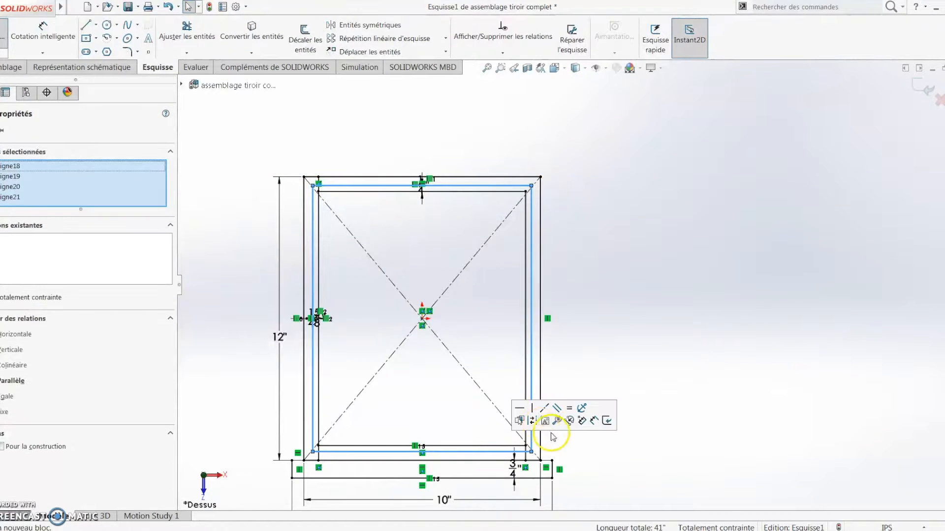
{"action": "left_click", "coordinate": [566, 420]}
Step: Exit the layout sketch and name it "esquisse generale"
{"action": "scroll", "coordinate": [487, 443], "scroll_direction": "up", "scroll_amount": 2}
{"action": "scroll", "coordinate": [400, 461], "scroll_direction": "down", "scroll_amount": 2}
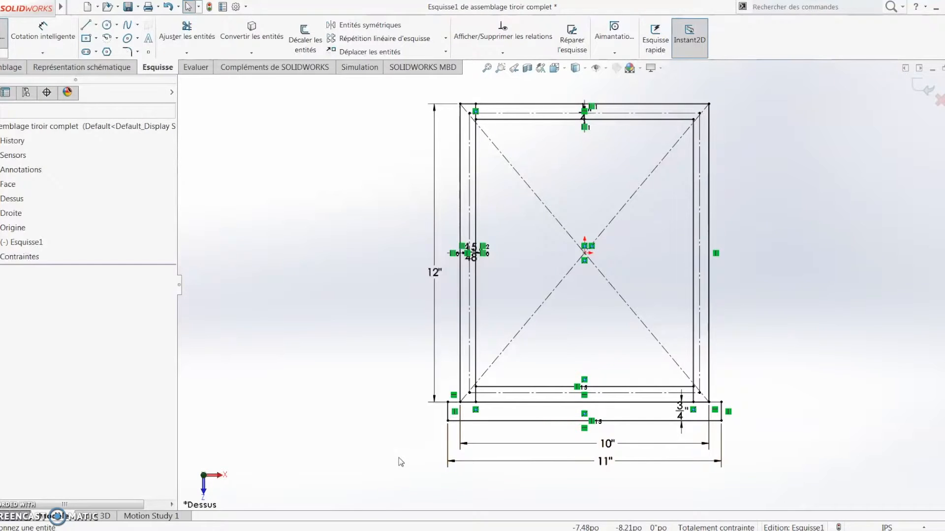
{"action": "left_click", "coordinate": [915, 89]}
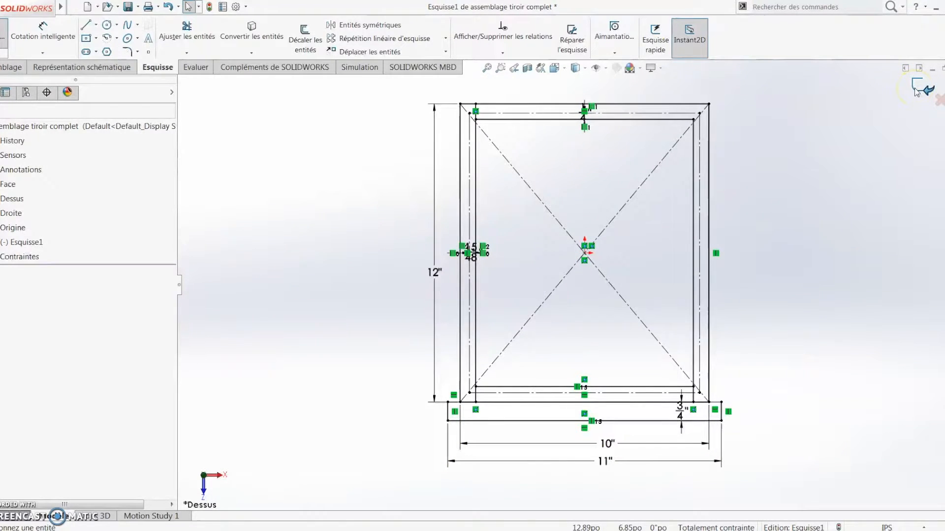
{"action": "left_click", "coordinate": [549, 373]}
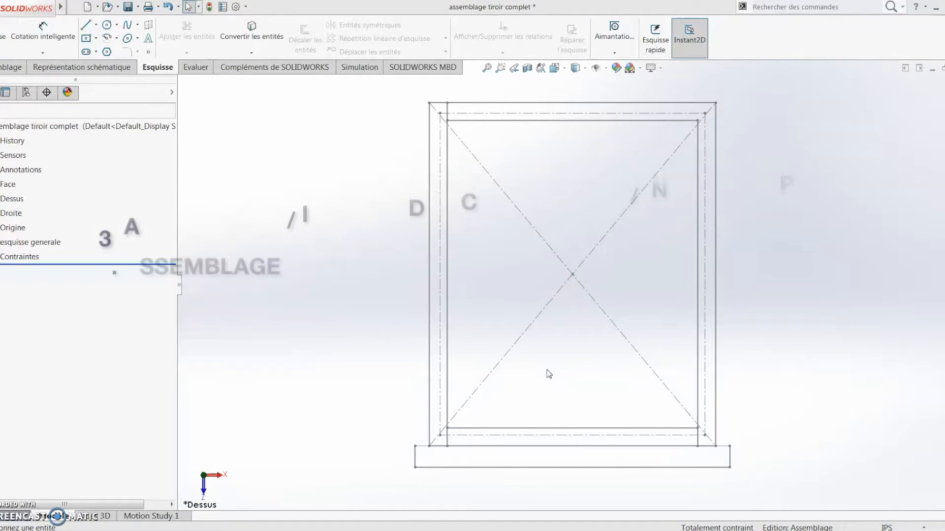
Step: Insert a new part into the assembly from the ENME Pièce po template and place it in the graphics area
{"action": "left_click", "coordinate": [6, 69]}
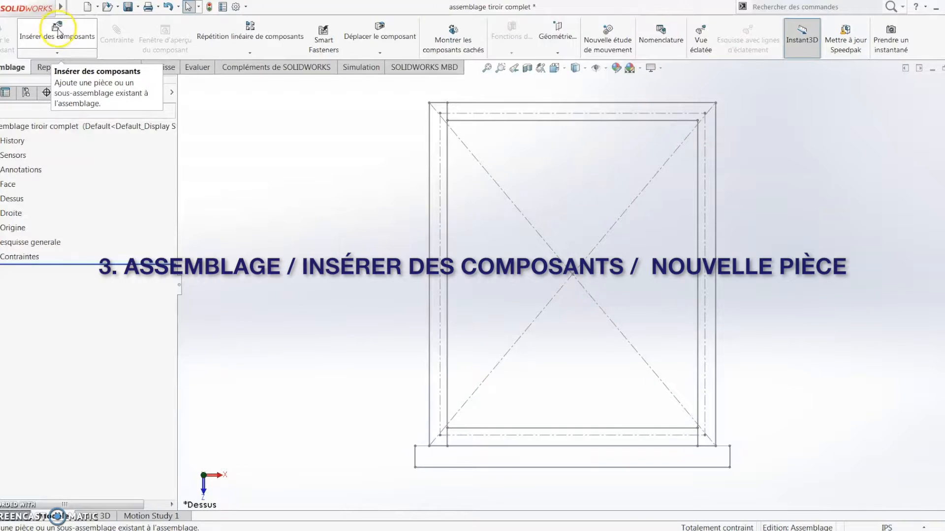
{"action": "left_click", "coordinate": [57, 54]}
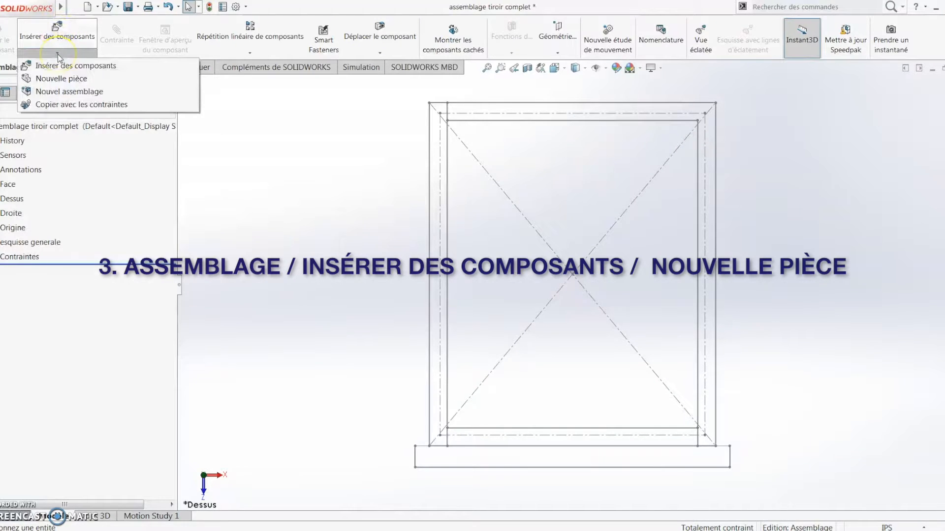
{"action": "left_click", "coordinate": [61, 79]}
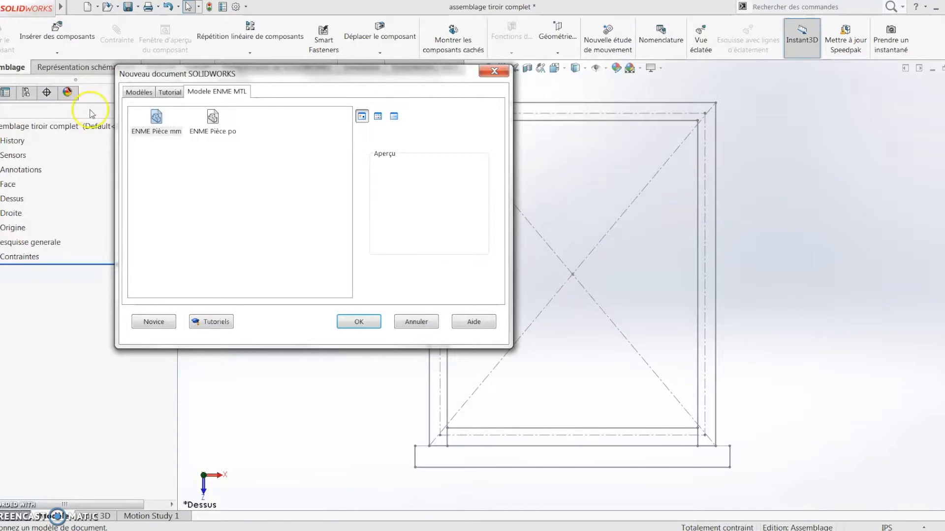
{"action": "left_click", "coordinate": [213, 118]}
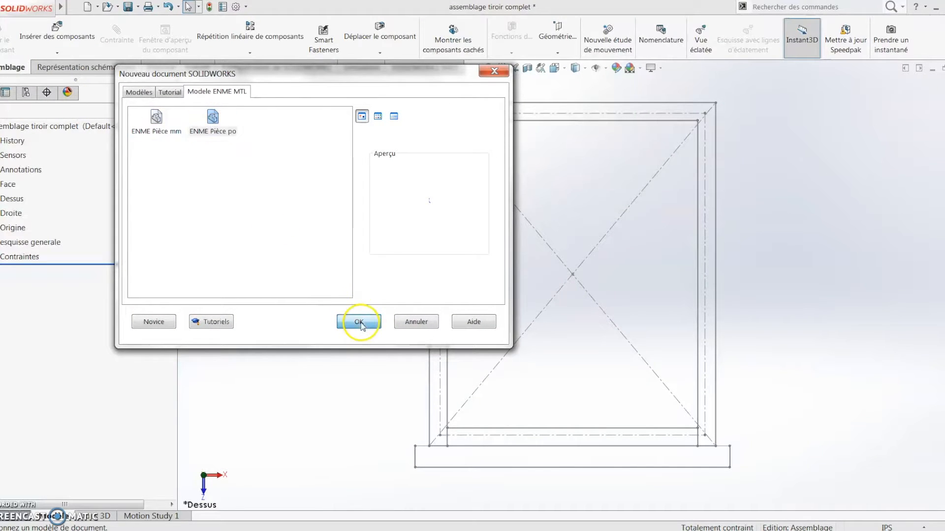
{"action": "left_click", "coordinate": [360, 322]}
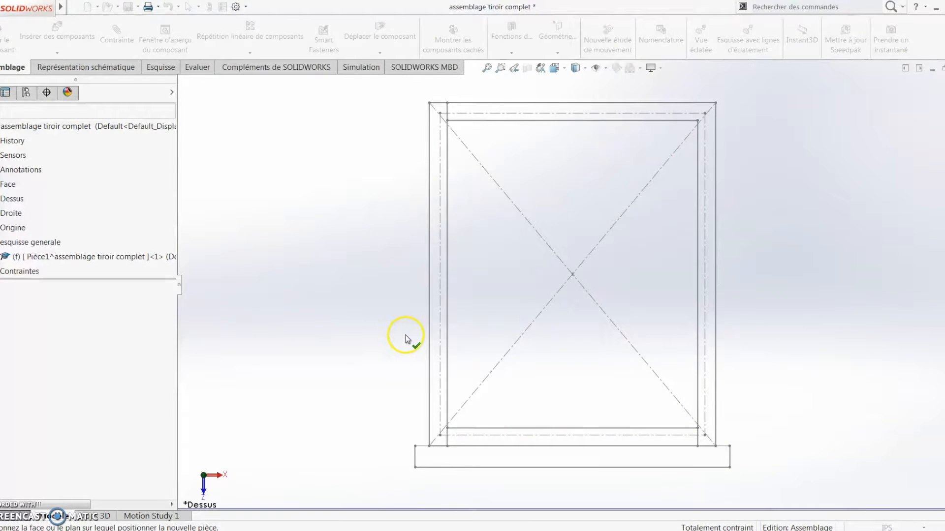
{"action": "left_click", "coordinate": [323, 271]}
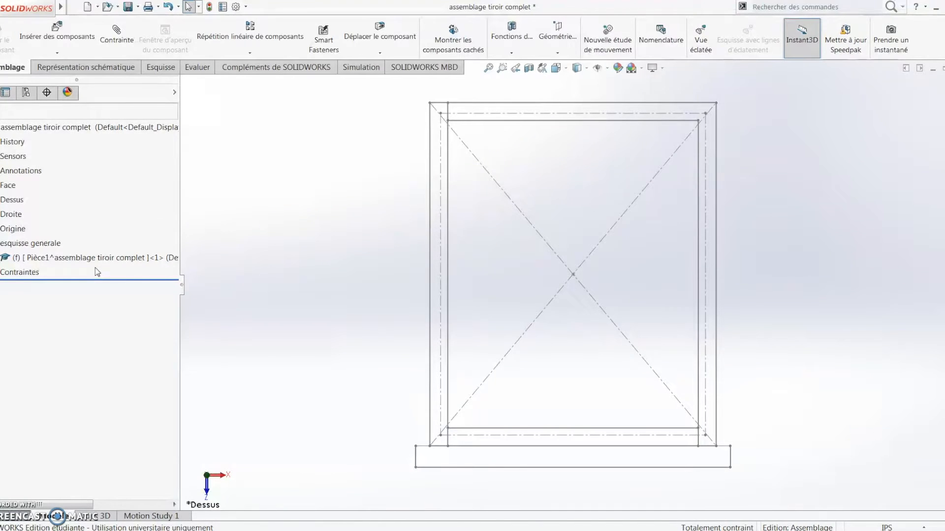
Step: Save the new part as an external file named "devant dos" in the assembly's folder
{"action": "right_click", "coordinate": [96, 261]}
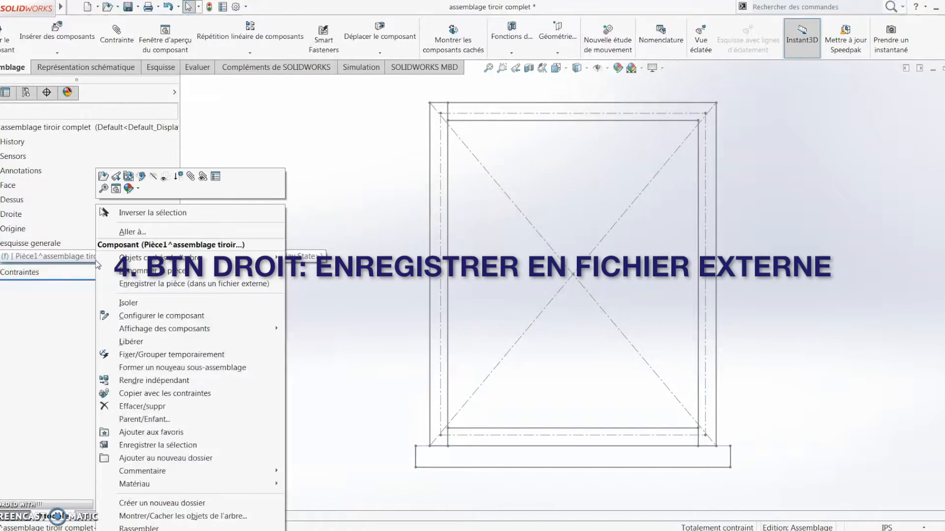
{"action": "left_click", "coordinate": [154, 284]}
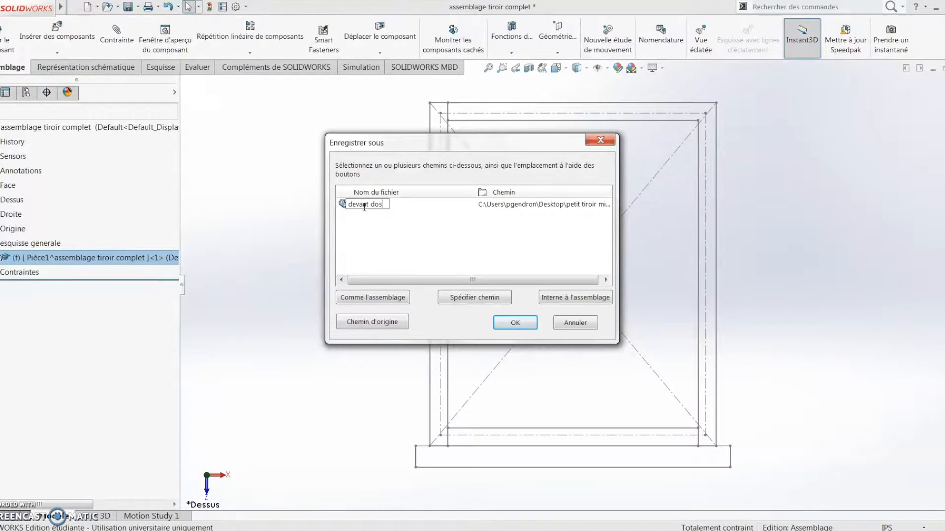
{"action": "left_click", "coordinate": [380, 299]}
{"action": "left_click", "coordinate": [521, 324]}
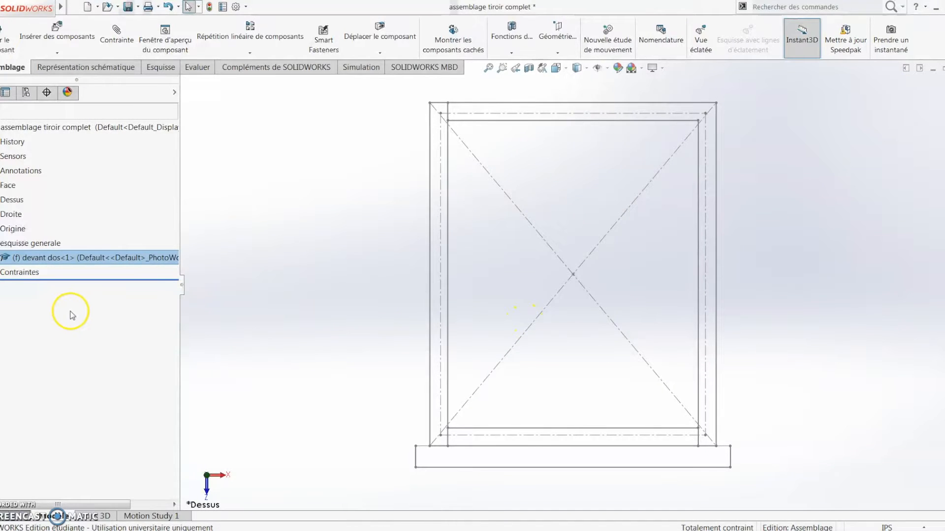
{"action": "left_click", "coordinate": [225, 308]}
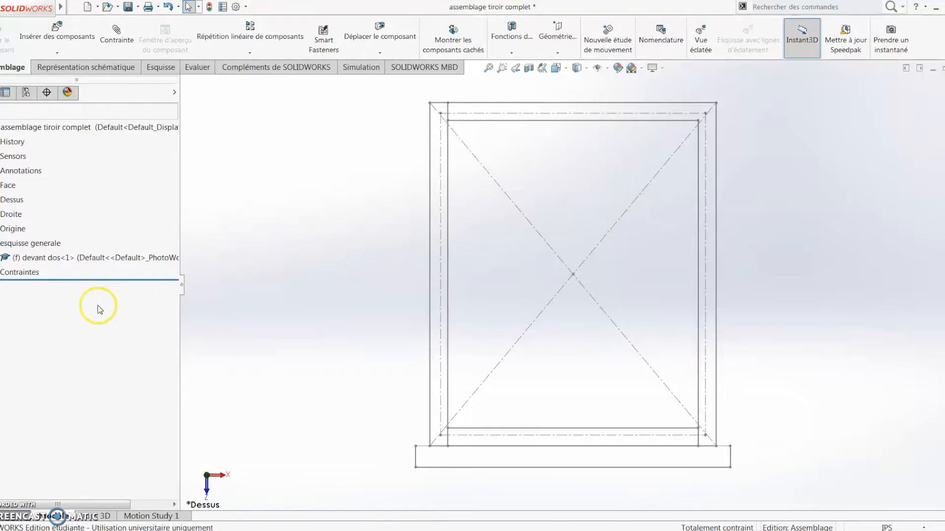
Step: Edit the devant dos part in context and start an extruded boss sketch on its Top plane
{"action": "left_click", "coordinate": [83, 257]}
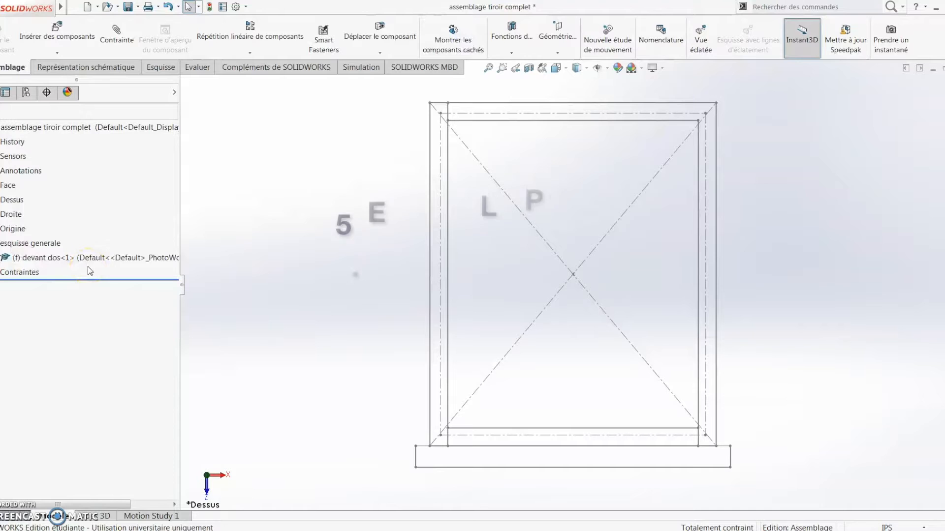
{"action": "left_click", "coordinate": [82, 260]}
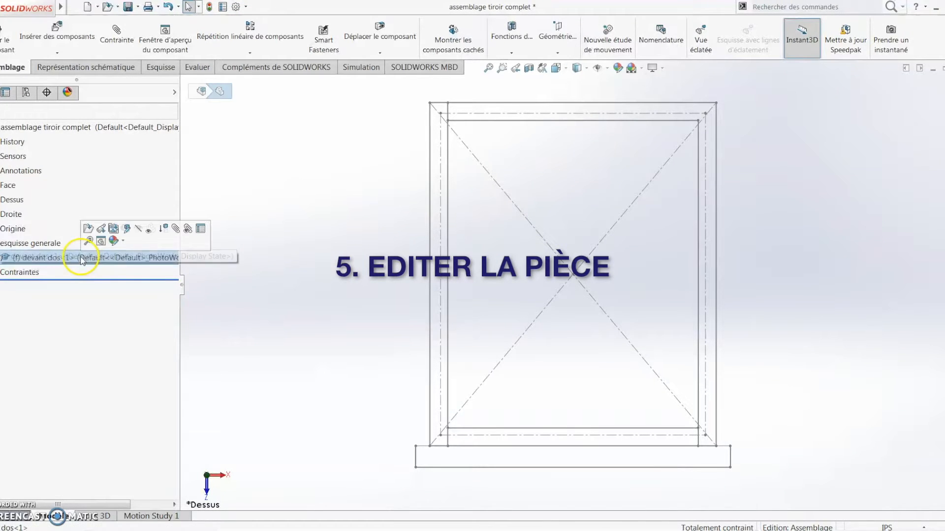
{"action": "left_click", "coordinate": [127, 229]}
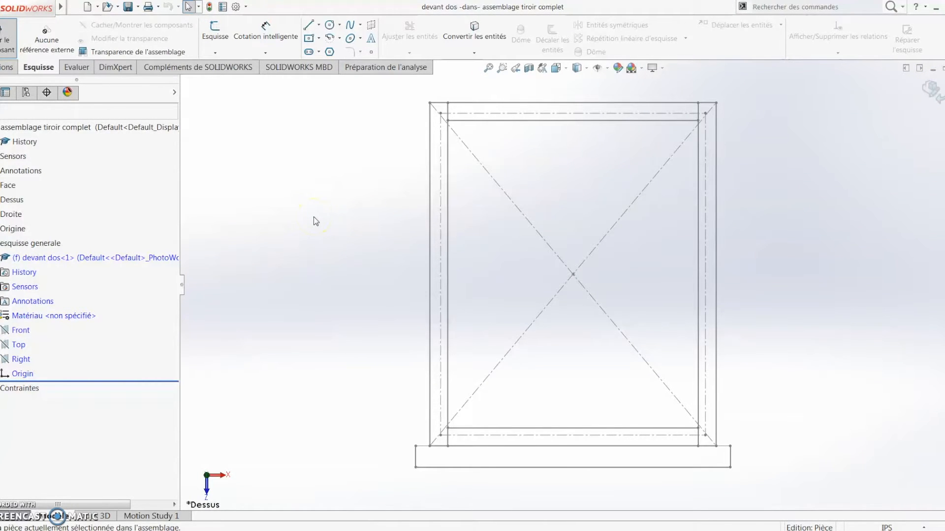
{"action": "left_click", "coordinate": [8, 67]}
{"action": "left_click", "coordinate": [225, 35]}
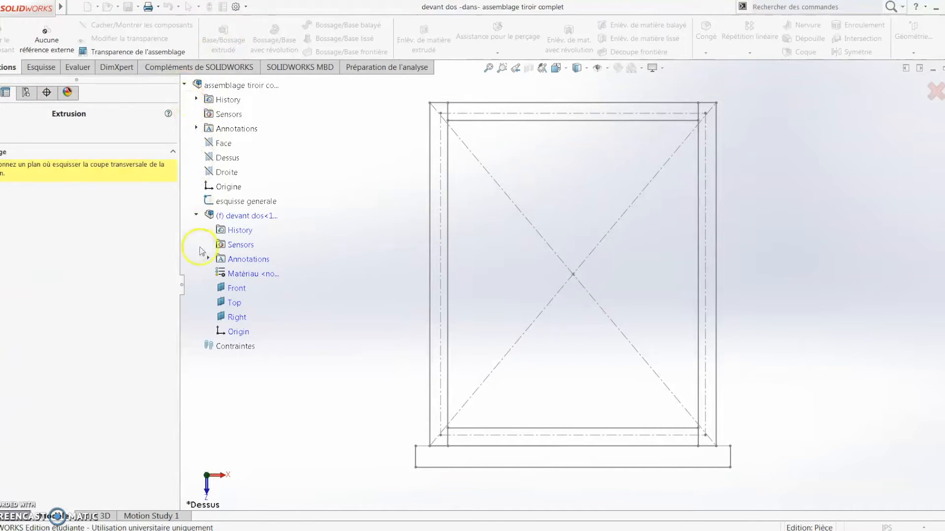
{"action": "left_click", "coordinate": [236, 302]}
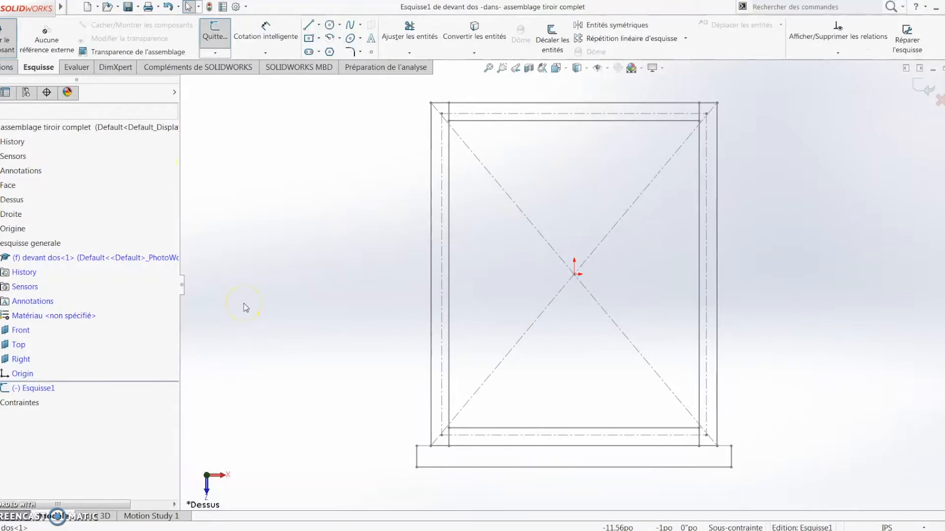
Step: Convert the layout's outer and inner rear lines and the two long inner side lines into the part sketch
{"action": "left_click", "coordinate": [472, 44]}
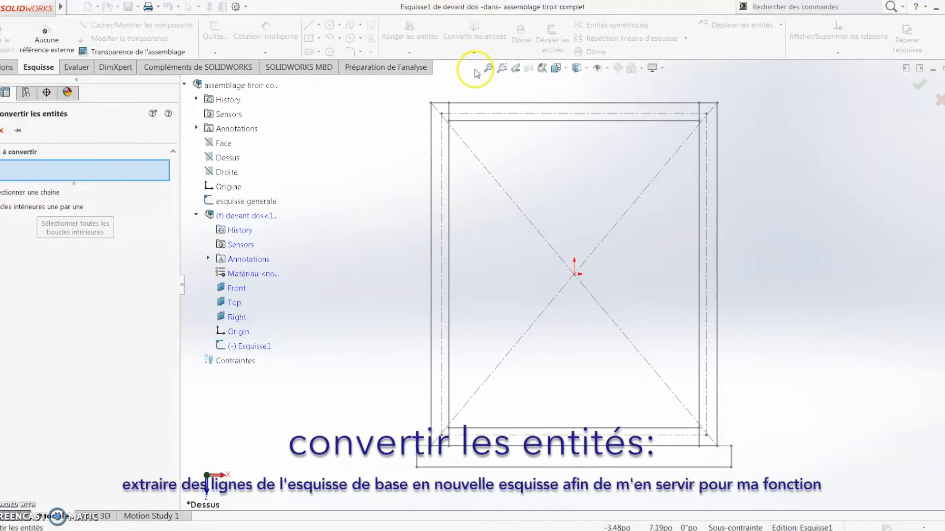
{"action": "left_click", "coordinate": [491, 104]}
{"action": "left_click", "coordinate": [502, 121]}
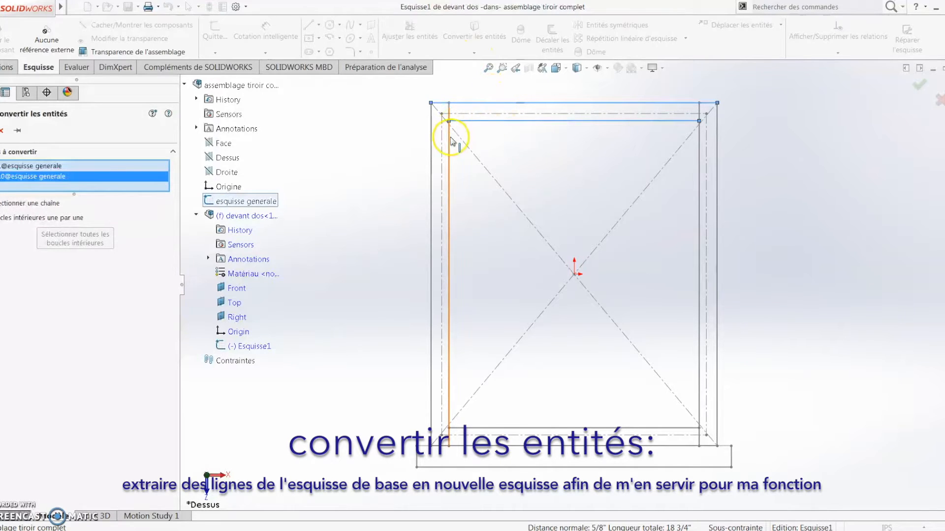
{"action": "left_click", "coordinate": [449, 139]}
{"action": "left_click", "coordinate": [699, 156]}
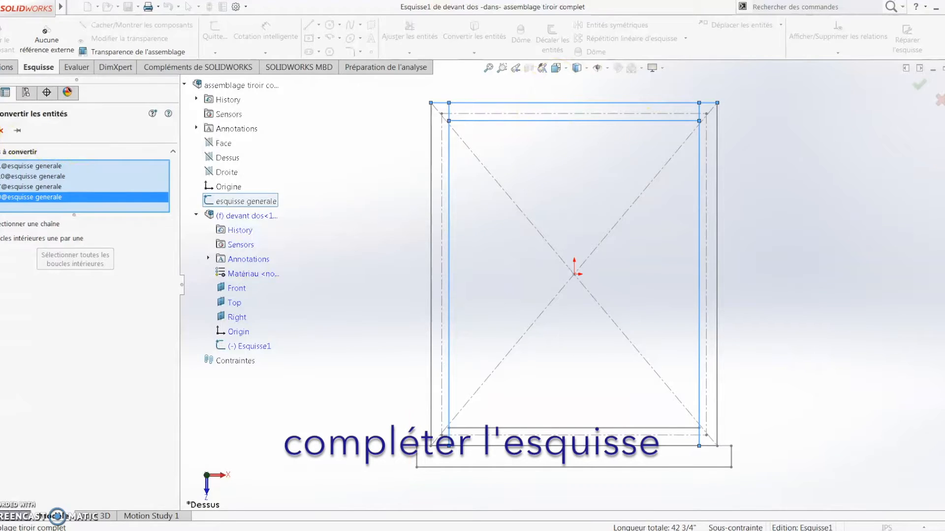
{"action": "key", "text": "Return"}
Step: Trim the converted lines to leave only the closed narrow rectangle of the rear board
{"action": "left_click", "coordinate": [414, 54]}
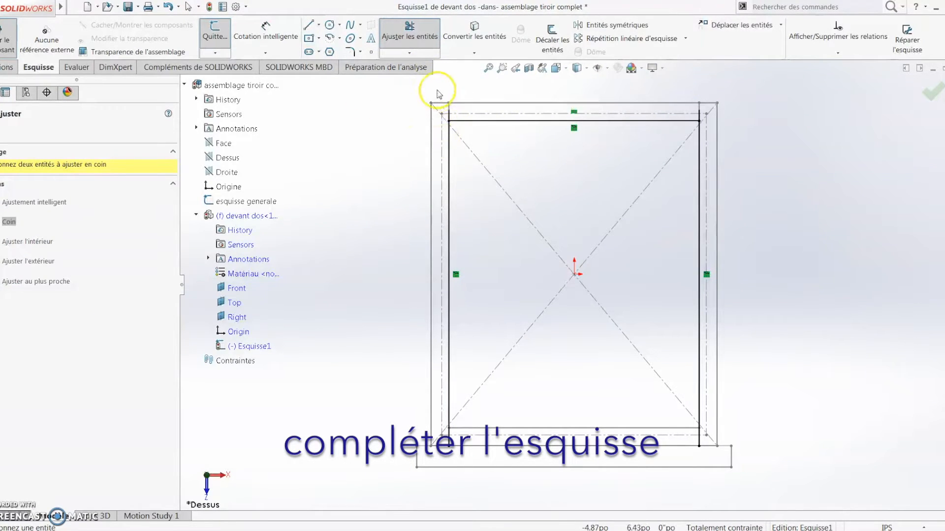
{"action": "left_click", "coordinate": [69, 201]}
{"action": "mouse_move", "coordinate": [437, 96]}
{"action": "left_mouse_down"}
{"action": "mouse_move", "coordinate": [443, 144]}
{"action": "mouse_move", "coordinate": [481, 152]}
{"action": "mouse_move", "coordinate": [626, 164]}
{"action": "mouse_move", "coordinate": [711, 146]}
{"action": "left_mouse_up"}
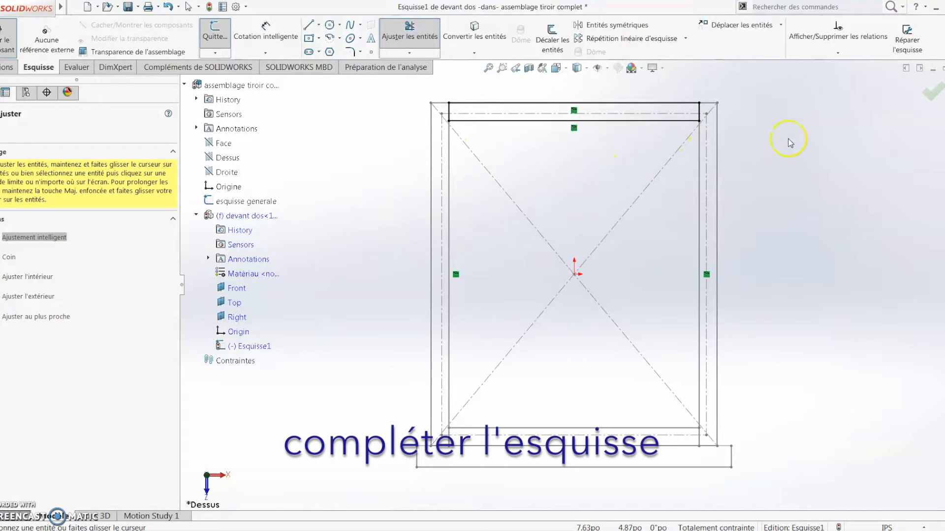
{"action": "left_click", "coordinate": [925, 96]}
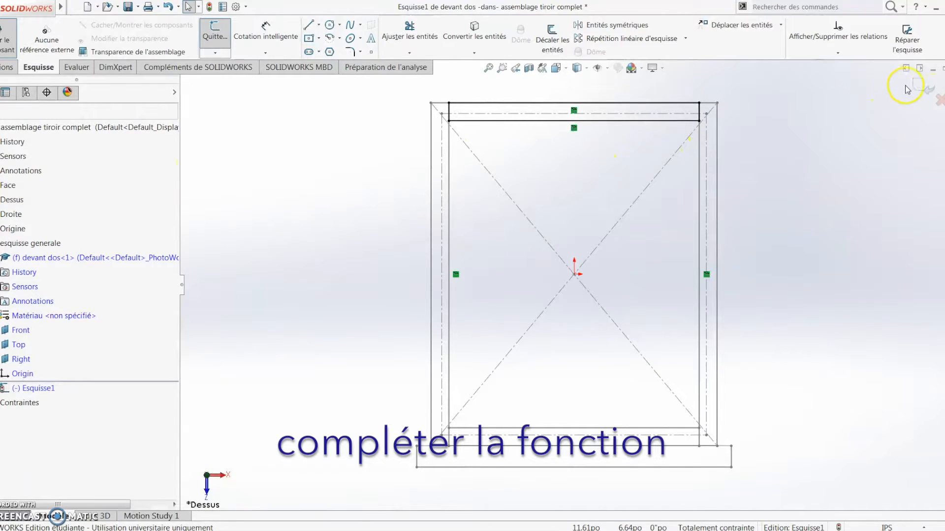
Step: Finish the profile sketch and set the extrusion's first-direction depth to 5 in
{"action": "left_click", "coordinate": [927, 93]}
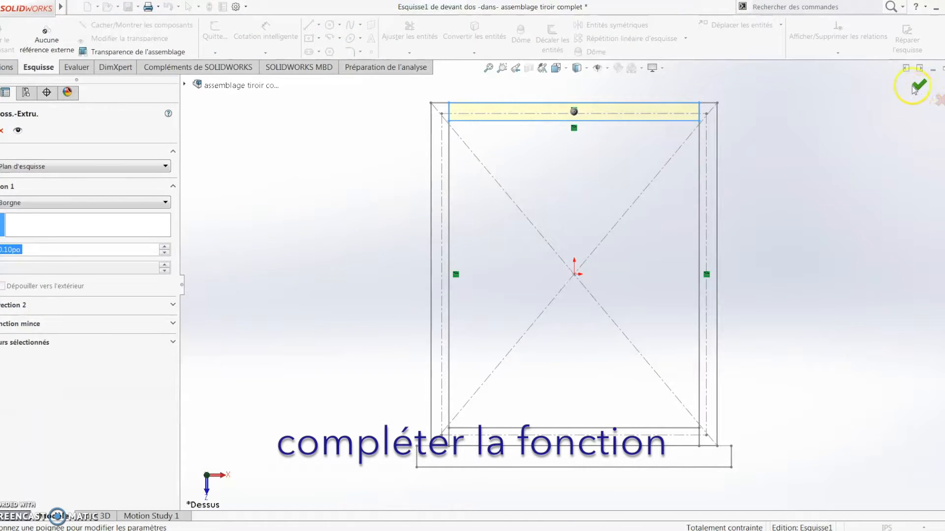
{"action": "mouse_move", "coordinate": [897, 139]}
{"action": "middle_mouse_down"}
{"action": "mouse_move", "coordinate": [837, 132]}
{"action": "mouse_move", "coordinate": [837, 156]}
{"action": "middle_mouse_up"}
{"action": "scroll", "coordinate": [837, 156], "scroll_direction": "down", "scroll_amount": 2}
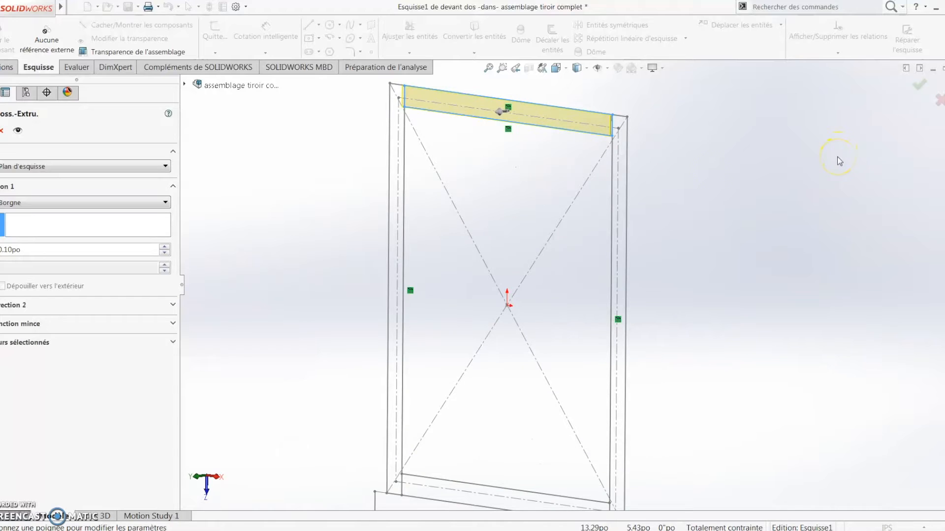
{"action": "left_click", "coordinate": [15, 252]}
{"action": "left_click_drag", "start_coordinate": [30, 251], "coordinate": [0, 251]}
{"action": "type", "text": "5"}
{"action": "key", "text": "Return"}
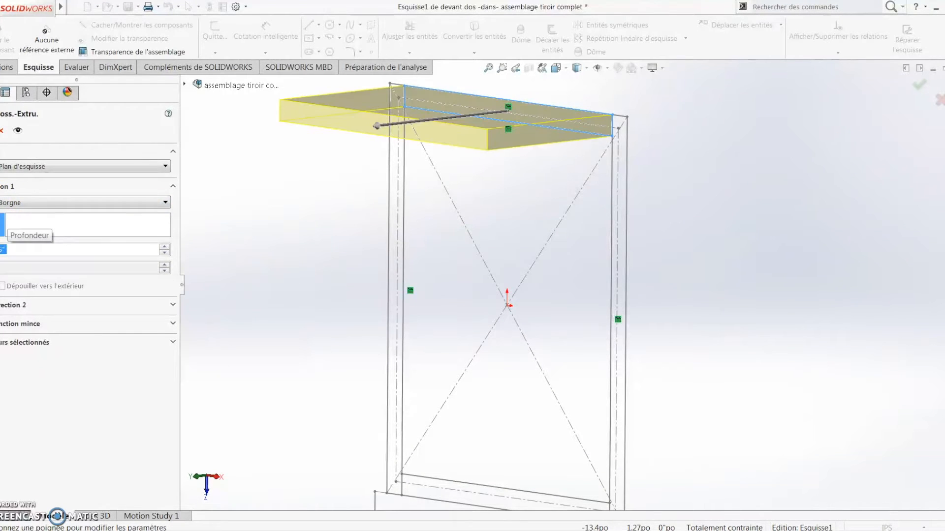
Step: Add a short second-direction depth to the board's extrusion, accept it, and return to editing the assembly
{"action": "left_click", "coordinate": [172, 305]}
{"action": "left_click_drag", "start_coordinate": [28, 338], "coordinate": [0, 339]}
{"action": "type", "text": "5"}
{"action": "left_click", "coordinate": [917, 84]}
{"action": "middle_click_drag", "start_coordinate": [768, 193], "coordinate": [529, 260]}
{"action": "left_click", "coordinate": [930, 89]}
{"action": "middle_click_drag", "start_coordinate": [754, 263], "coordinate": [715, 259]}
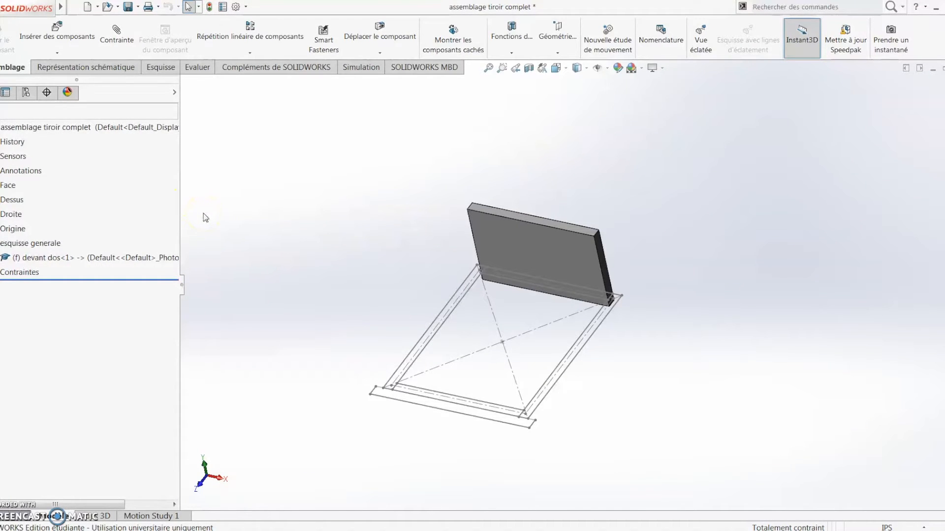
Step: Insert a second new part into the assembly from the ENME Pièce po template
{"action": "left_click", "coordinate": [57, 53]}
{"action": "left_click", "coordinate": [67, 80]}
{"action": "left_click", "coordinate": [218, 124]}
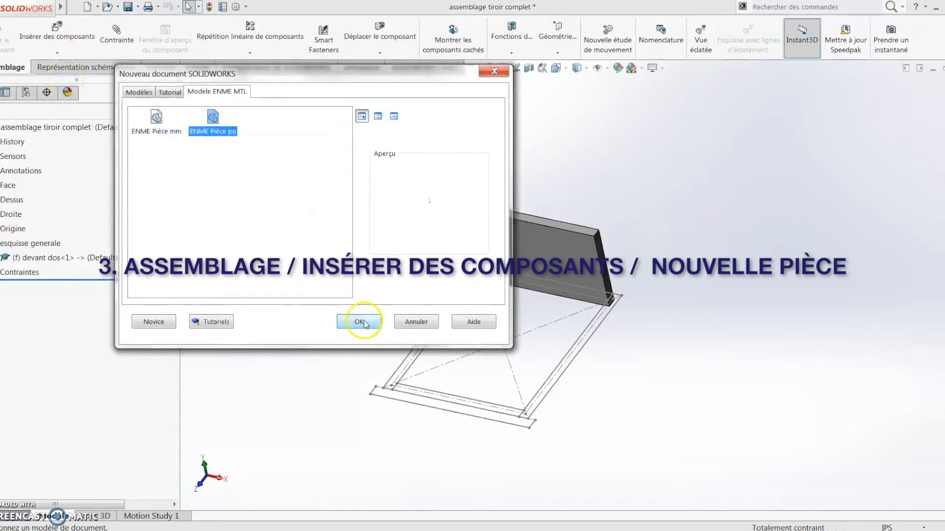
{"action": "left_click", "coordinate": [355, 310]}
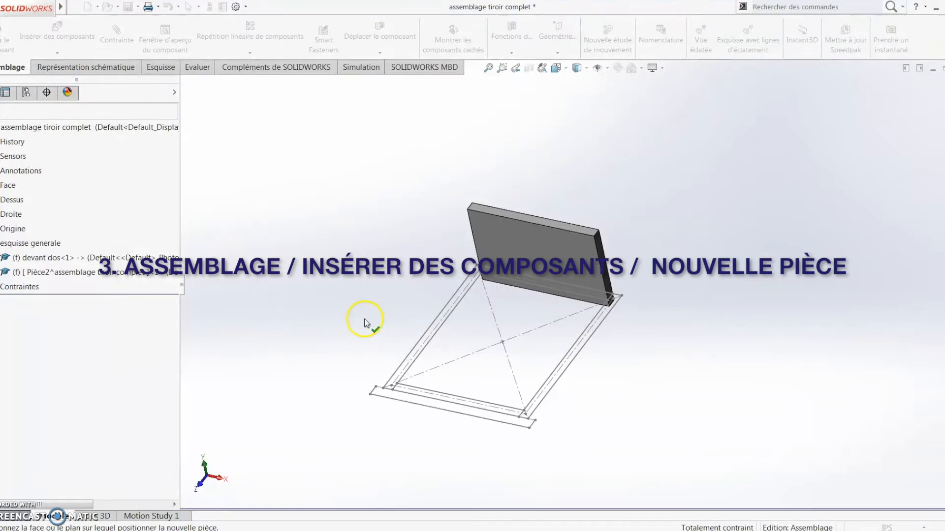
Step: Save the second new part as an external file named coté in the assembly's folder
{"action": "right_click", "coordinate": [103, 272]}
{"action": "left_click", "coordinate": [158, 224]}
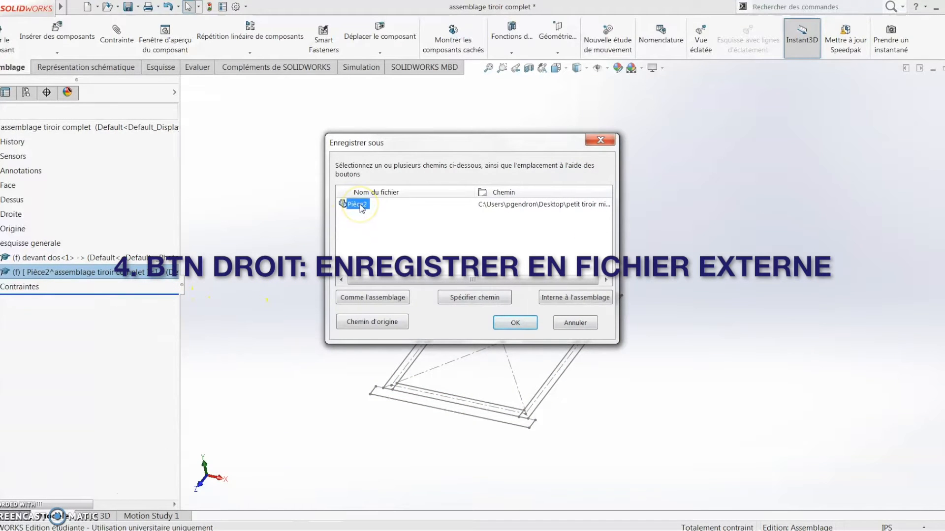
{"action": "type", "text": "coté"}
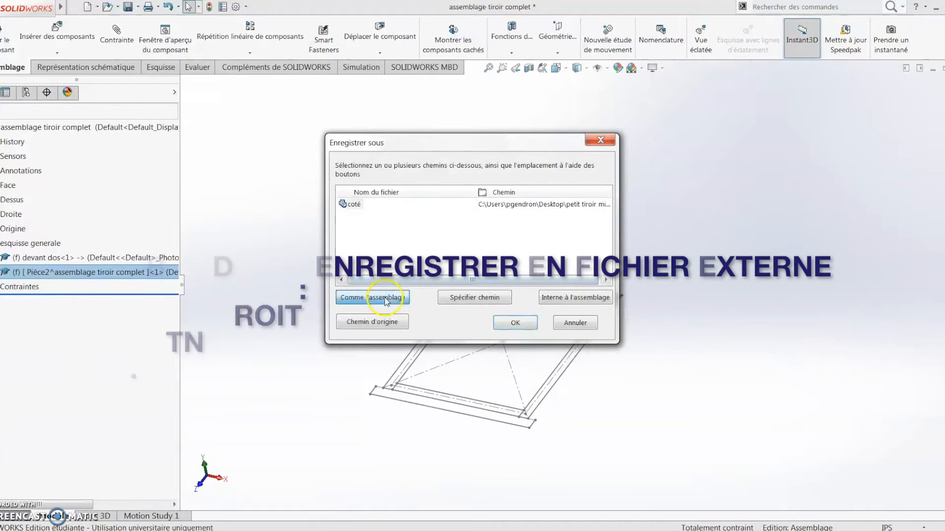
{"action": "left_click", "coordinate": [514, 322]}
Step: Edit the coté part in context and begin an extruded boss sketch on its Top plane
{"action": "right_click", "coordinate": [123, 275]}
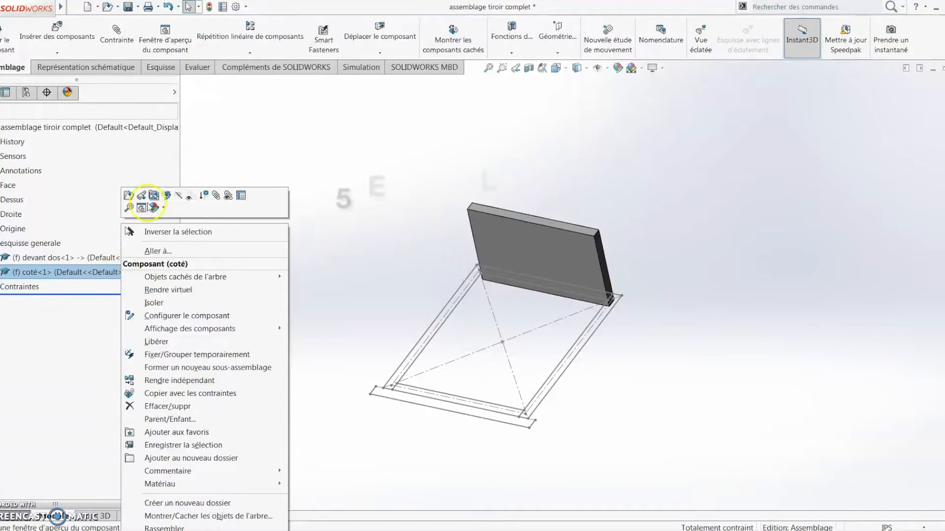
{"action": "left_click", "coordinate": [183, 192]}
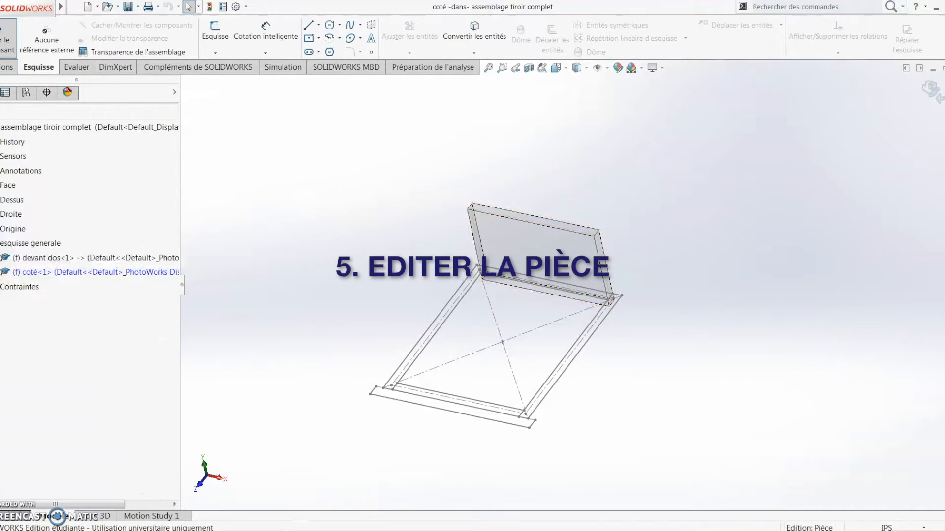
{"action": "left_click", "coordinate": [8, 67]}
{"action": "left_click", "coordinate": [199, 42]}
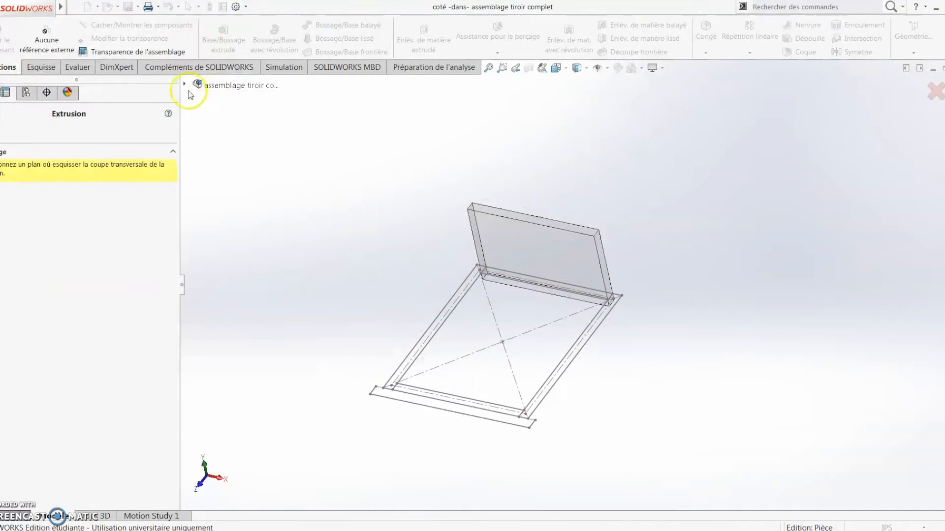
{"action": "left_click", "coordinate": [236, 315]}
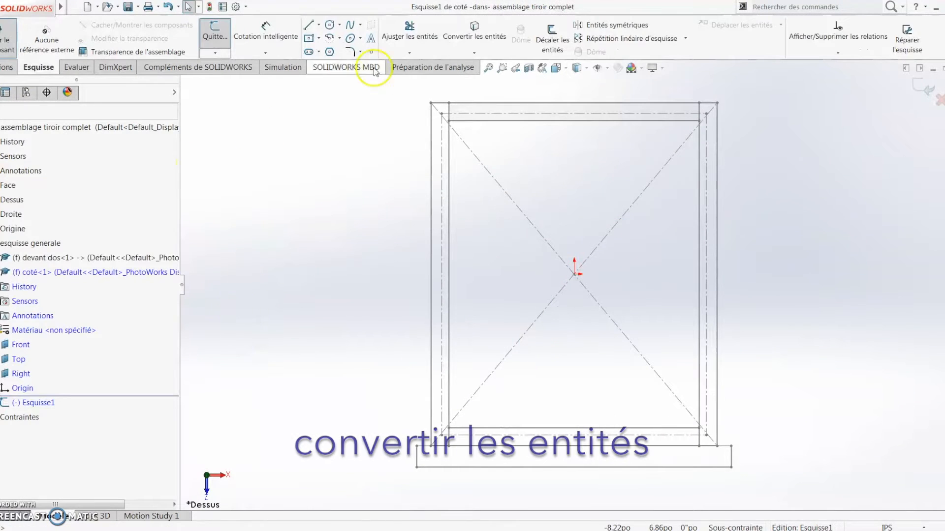
Step: Convert the general sketch's two long lines of the left side board and its rear and front end lines into sketch entities
{"action": "left_click", "coordinate": [474, 29]}
{"action": "left_click", "coordinate": [448, 167]}
{"action": "left_click", "coordinate": [439, 103]}
{"action": "left_click", "coordinate": [432, 129]}
{"action": "left_click", "coordinate": [481, 446]}
{"action": "left_click", "coordinate": [0, 130]}
Step: Trim the converted lines to a closed narrow rectangle for the left side board and finish the sketch
{"action": "left_click", "coordinate": [410, 31]}
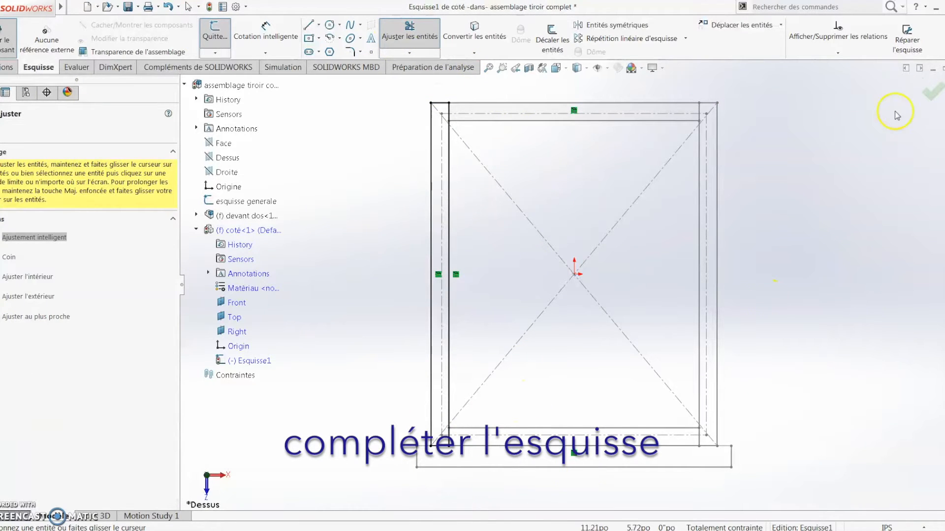
{"action": "left_click", "coordinate": [936, 98]}
{"action": "left_click", "coordinate": [936, 89]}
Step: Extrude the side board in two directions to the rear board's full height, using up-to-vertex for direction 1, and return to the assembly
{"action": "mouse_move", "coordinate": [836, 220]}
{"action": "middle_mouse_down"}
{"action": "mouse_move", "coordinate": [622, 252]}
{"action": "mouse_move", "coordinate": [460, 244]}
{"action": "mouse_move", "coordinate": [590, 289]}
{"action": "mouse_move", "coordinate": [627, 245]}
{"action": "mouse_move", "coordinate": [479, 213]}
{"action": "mouse_move", "coordinate": [483, 270]}
{"action": "mouse_move", "coordinate": [574, 238]}
{"action": "middle_mouse_up"}
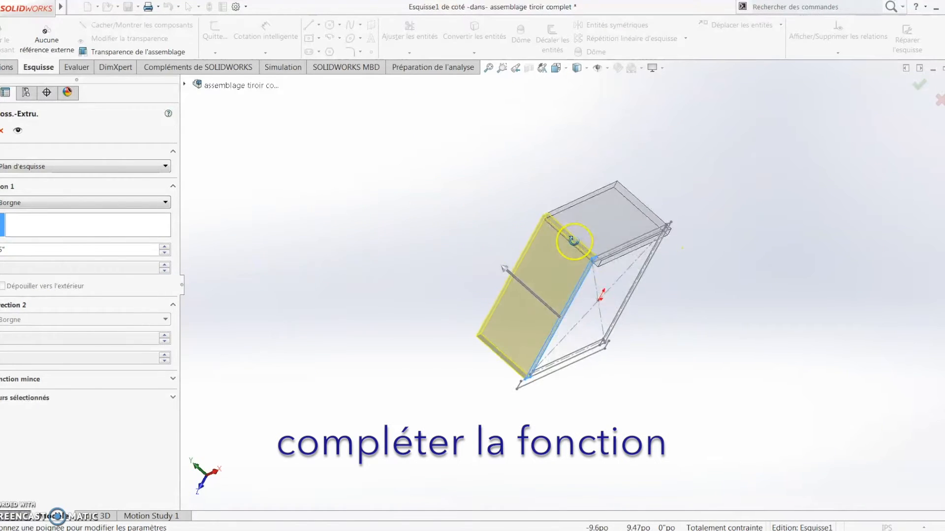
{"action": "scroll", "coordinate": [538, 289], "scroll_direction": "down", "scroll_amount": 5}
{"action": "scroll", "coordinate": [535, 291], "scroll_direction": "down", "scroll_amount": 2}
{"action": "left_click", "coordinate": [528, 295]}
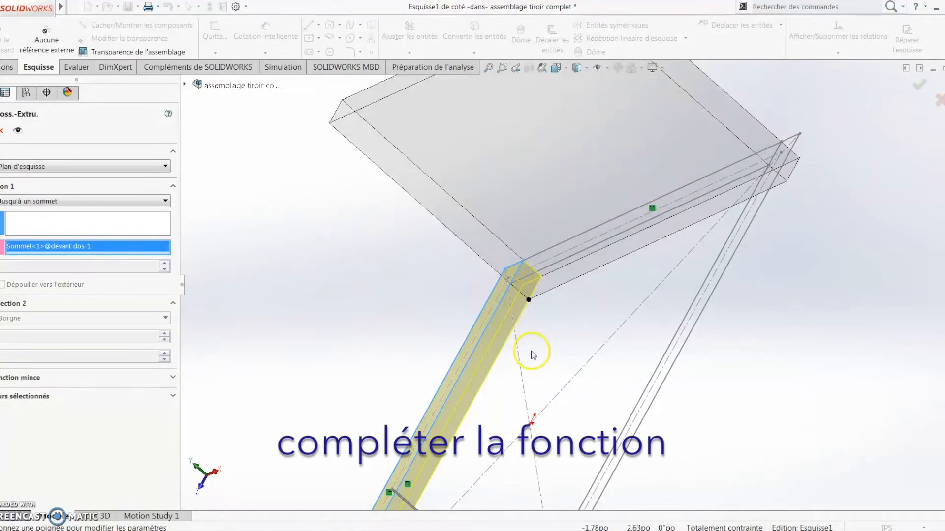
{"action": "left_click", "coordinate": [331, 126]}
{"action": "left_click", "coordinate": [59, 308]}
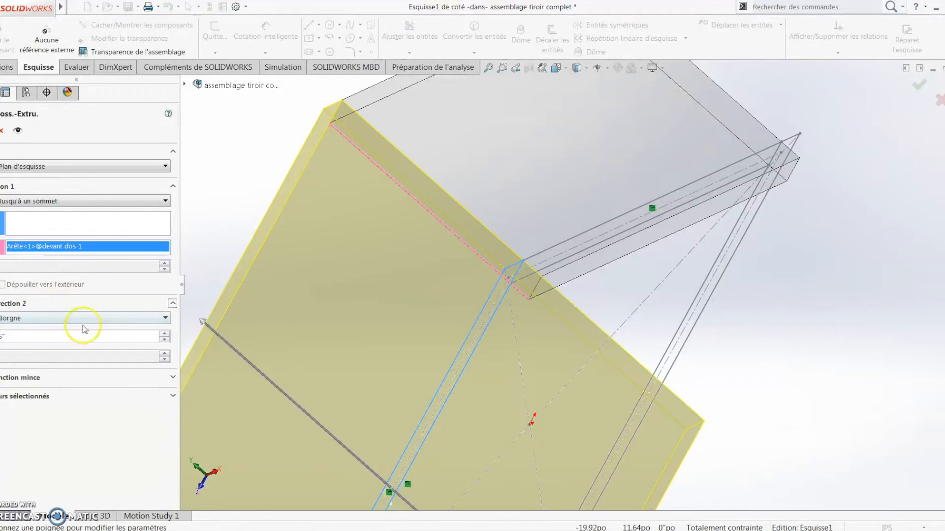
{"action": "scroll", "coordinate": [526, 305], "scroll_direction": "up", "scroll_amount": 4}
{"action": "left_click", "coordinate": [918, 84]}
{"action": "middle_click_drag", "start_coordinate": [695, 323], "coordinate": [768, 170]}
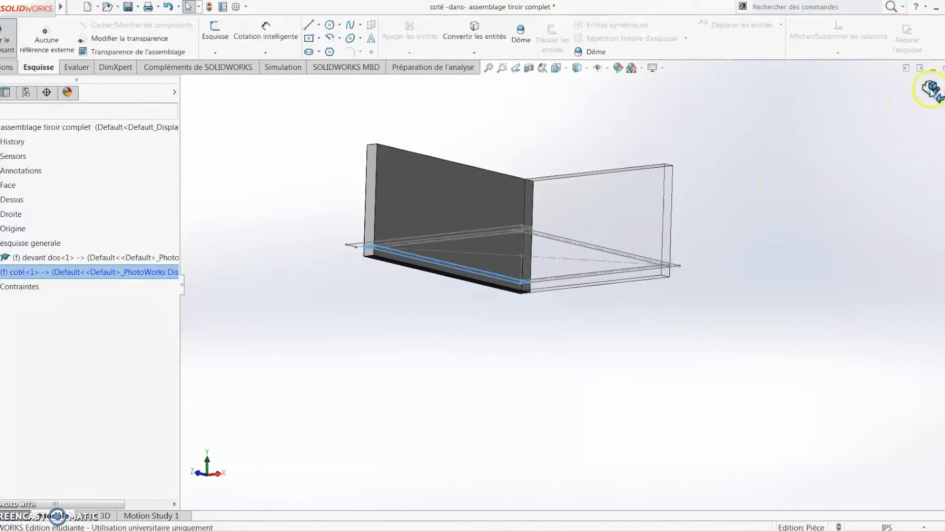
{"action": "left_click", "coordinate": [931, 92]}
Step: Insert a third new part into the assembly from the ENME Pièce po template
{"action": "middle_click_drag", "start_coordinate": [833, 212], "coordinate": [738, 198]}
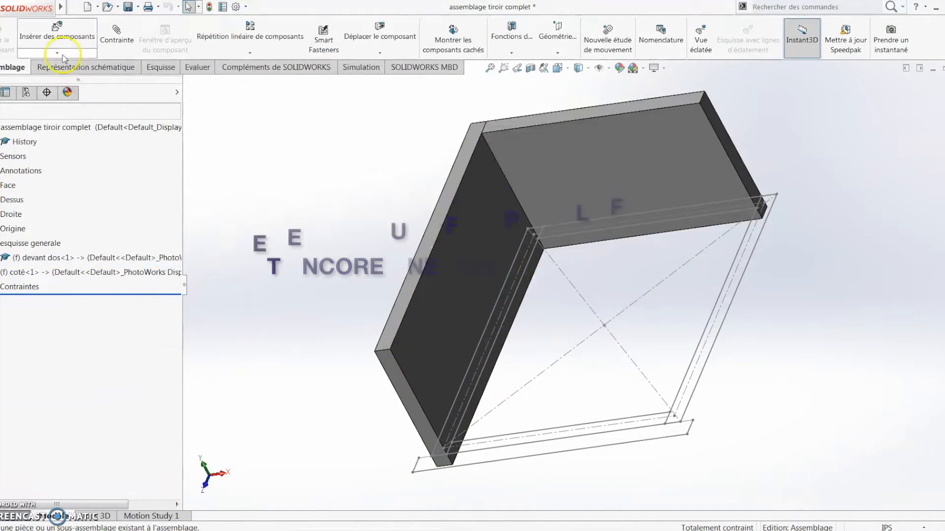
{"action": "left_click", "coordinate": [58, 53]}
{"action": "left_click", "coordinate": [62, 77]}
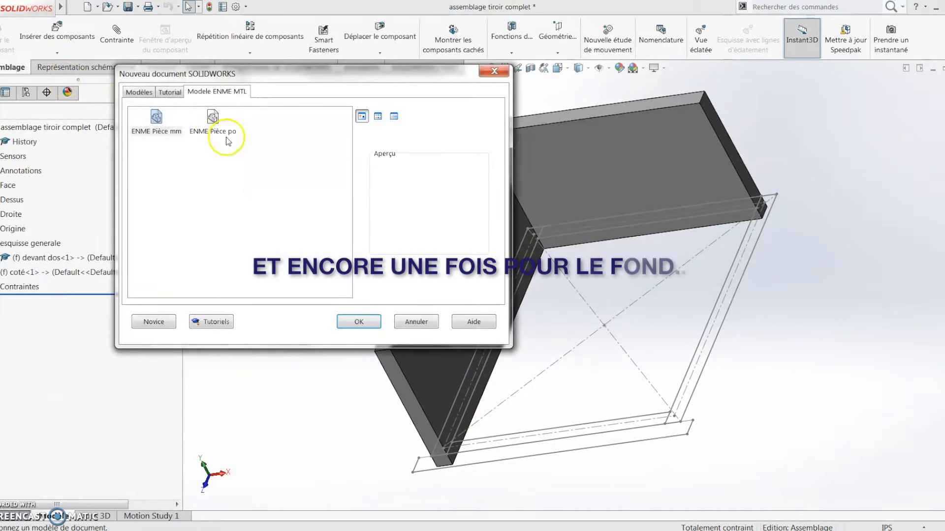
{"action": "left_click", "coordinate": [224, 133]}
{"action": "left_click", "coordinate": [365, 324]}
{"action": "left_click", "coordinate": [367, 324]}
Step: Save the third new part as an external file named fond
{"action": "left_click", "coordinate": [101, 419]}
{"action": "right_click", "coordinate": [94, 418]}
{"action": "left_click", "coordinate": [174, 285]}
{"action": "left_click", "coordinate": [360, 203]}
{"action": "type", "text": "fond"}
{"action": "left_click", "coordinate": [515, 322]}
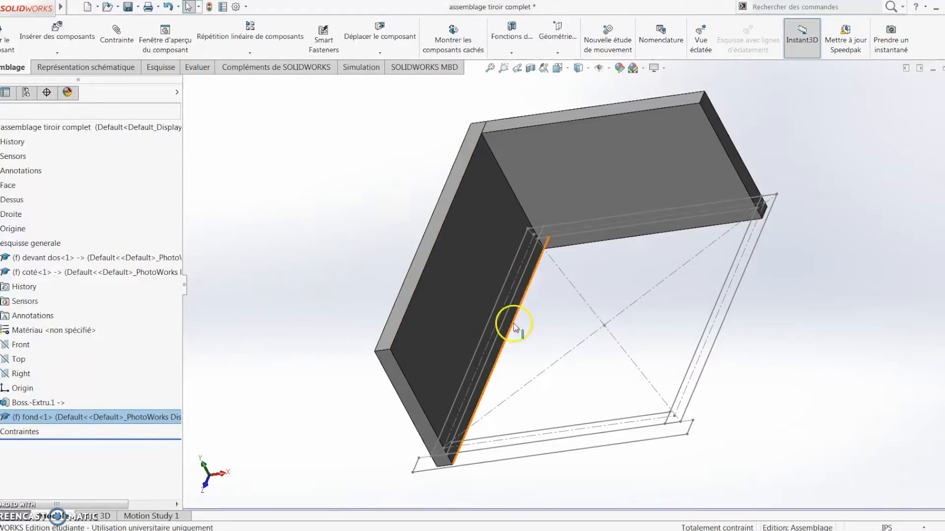
Step: Edit the fond part in context and begin an extruded boss sketch on the assembly's Dessus plane
{"action": "left_click", "coordinate": [0, 272]}
{"action": "left_click", "coordinate": [0, 286]}
{"action": "right_click", "coordinate": [74, 287]}
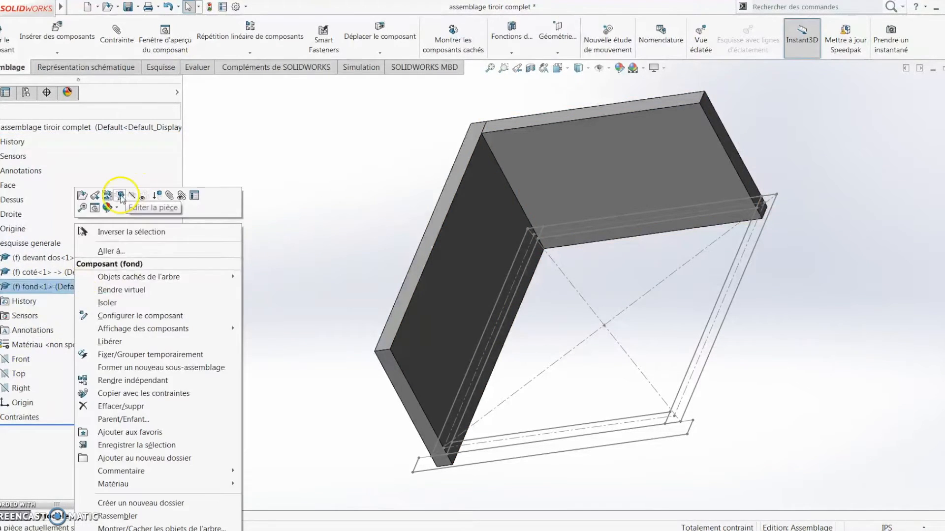
{"action": "left_click", "coordinate": [120, 196]}
{"action": "left_click", "coordinate": [216, 37]}
{"action": "left_click", "coordinate": [219, 150]}
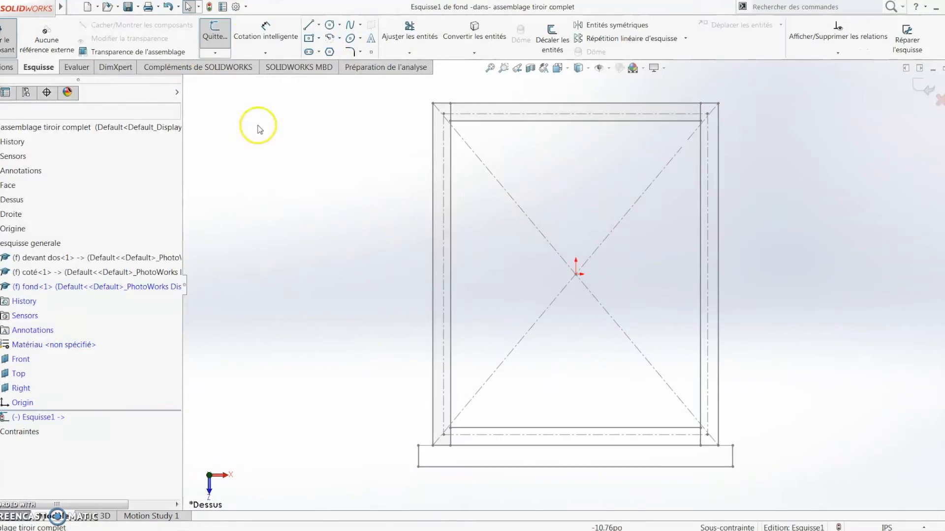
Step: Convert the four construction lines of the general sketch's middle rectangle into the bottom panel's profile
{"action": "left_click", "coordinate": [474, 32]}
{"action": "left_click", "coordinate": [459, 114]}
{"action": "left_click", "coordinate": [444, 148]}
{"action": "left_click", "coordinate": [546, 434]}
{"action": "left_click", "coordinate": [707, 401]}
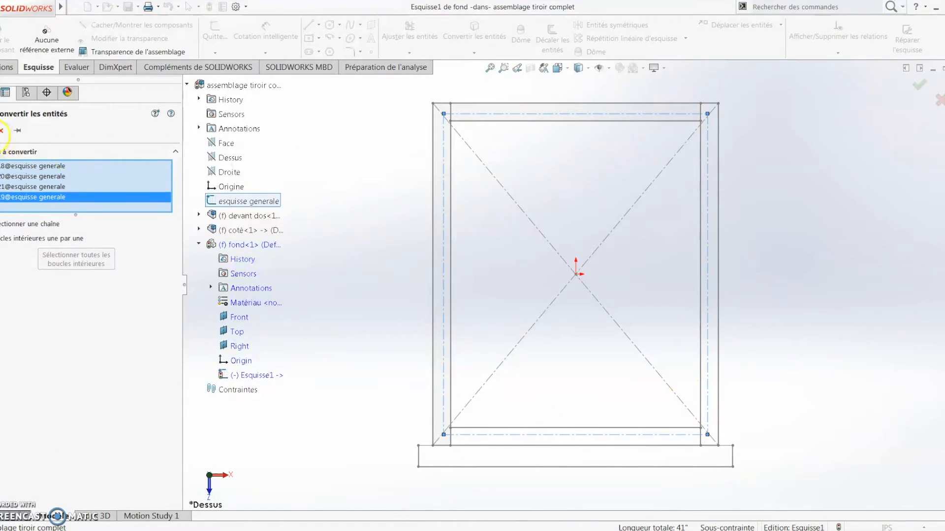
{"action": "left_click", "coordinate": [0, 131]}
Step: Extrude the bottom panel 1/4 in downward from the sketch plane, accept it, and return to the assembly
{"action": "left_click", "coordinate": [918, 86]}
{"action": "mouse_move", "coordinate": [743, 190]}
{"action": "middle_mouse_down"}
{"action": "mouse_move", "coordinate": [769, 196]}
{"action": "mouse_move", "coordinate": [709, 350]}
{"action": "mouse_move", "coordinate": [540, 417]}
{"action": "mouse_move", "coordinate": [498, 416]}
{"action": "middle_mouse_up"}
{"action": "left_click_drag", "start_coordinate": [26, 250], "coordinate": [0, 250]}
{"action": "type", "text": "1/4"}
{"action": "key", "text": "Return"}
{"action": "left_click", "coordinate": [0, 203]}
{"action": "left_click", "coordinate": [0, 131]}
{"action": "left_click", "coordinate": [929, 92]}
Step: Examine where the bottom panel meets the side board and open the coté part for editing in context
{"action": "middle_click_drag", "start_coordinate": [780, 157], "coordinate": [549, 173]}
{"action": "middle_click_drag", "start_coordinate": [288, 323], "coordinate": [394, 394]}
{"action": "scroll", "coordinate": [435, 355], "scroll_direction": "down", "scroll_amount": 3}
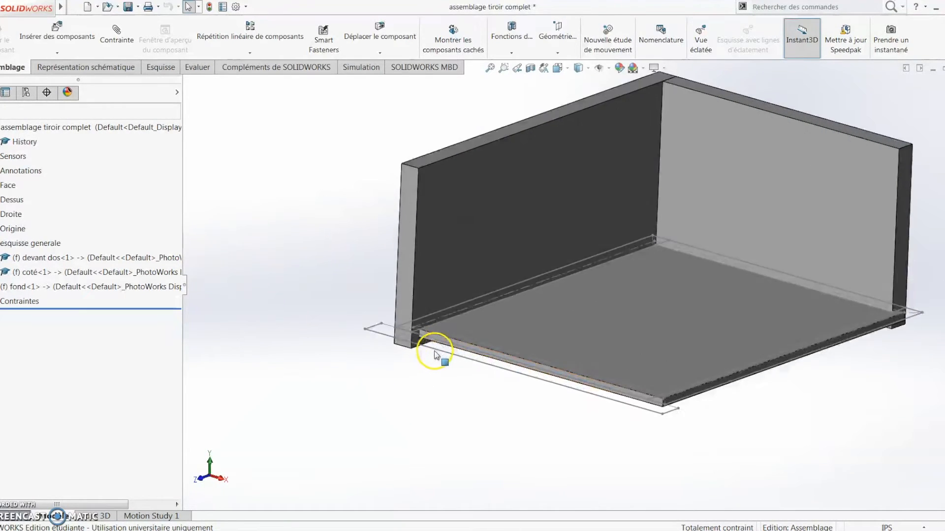
{"action": "scroll", "coordinate": [435, 355], "scroll_direction": "down", "scroll_amount": 3}
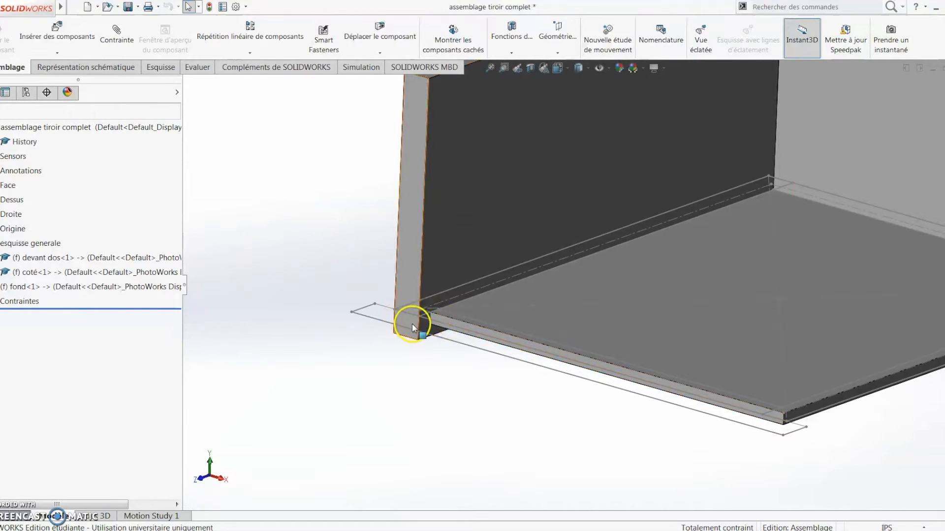
{"action": "scroll", "coordinate": [430, 322], "scroll_direction": "up", "scroll_amount": 2}
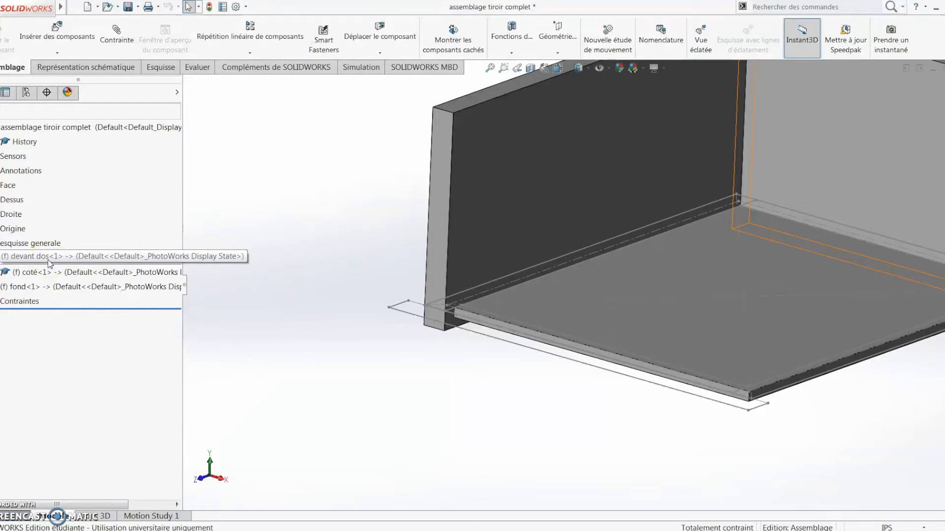
{"action": "left_click", "coordinate": [468, 252]}
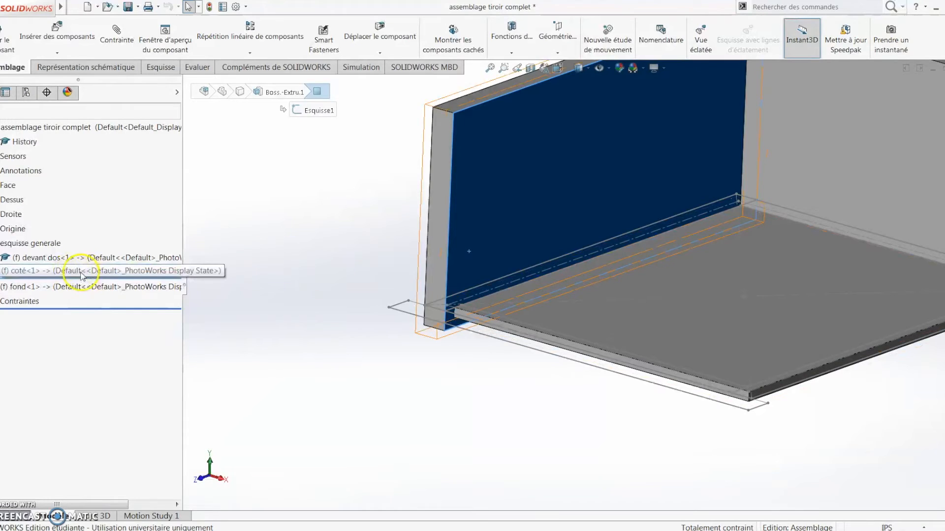
{"action": "right_click", "coordinate": [81, 275]}
{"action": "left_click", "coordinate": [121, 186]}
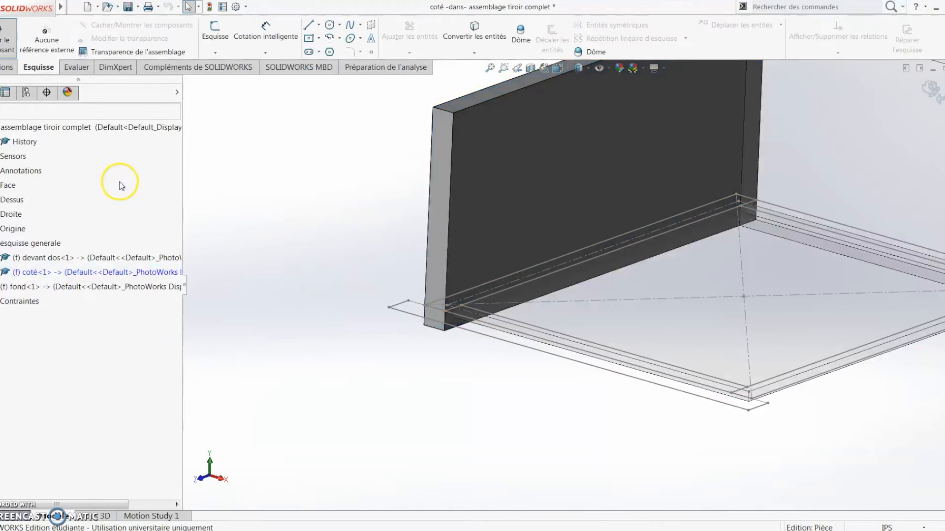
Step: Begin an extruded cut sketch on the front end face of the side board
{"action": "middle_click_drag", "start_coordinate": [447, 426], "coordinate": [497, 390]}
{"action": "left_click", "coordinate": [6, 67]}
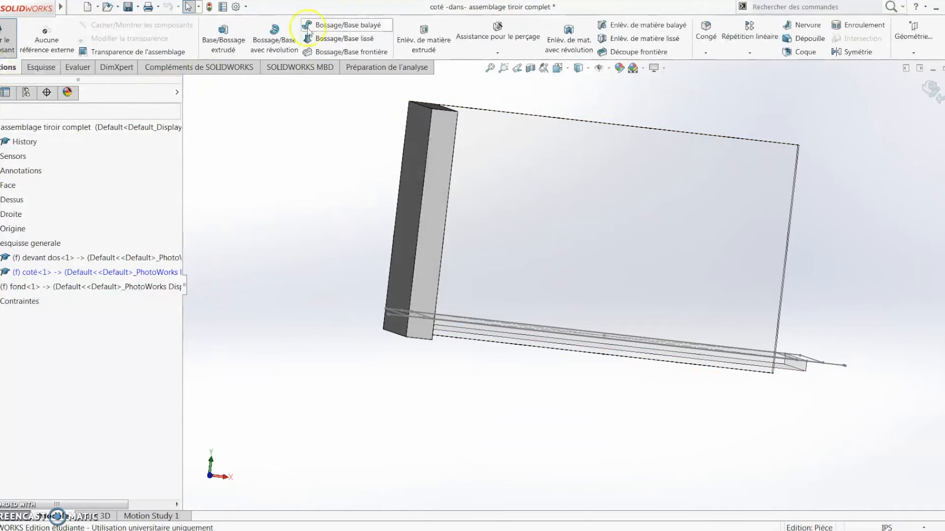
{"action": "left_click", "coordinate": [417, 50]}
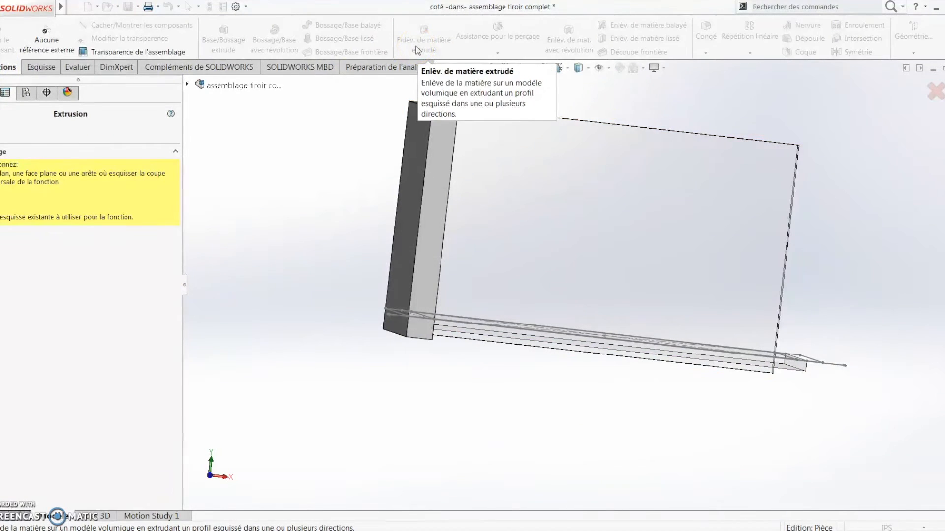
{"action": "left_click", "coordinate": [443, 202]}
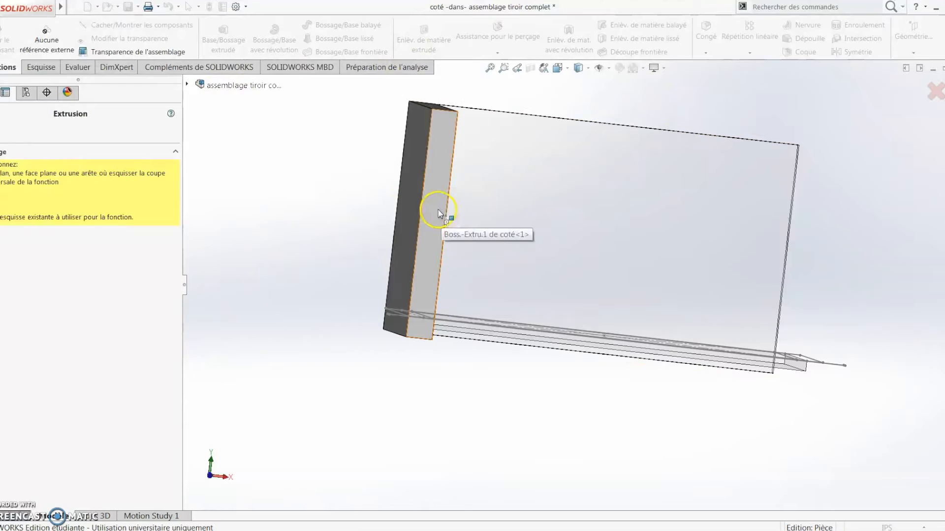
{"action": "left_click", "coordinate": [440, 212]}
{"action": "scroll", "coordinate": [393, 390], "scroll_direction": "down", "scroll_amount": 4}
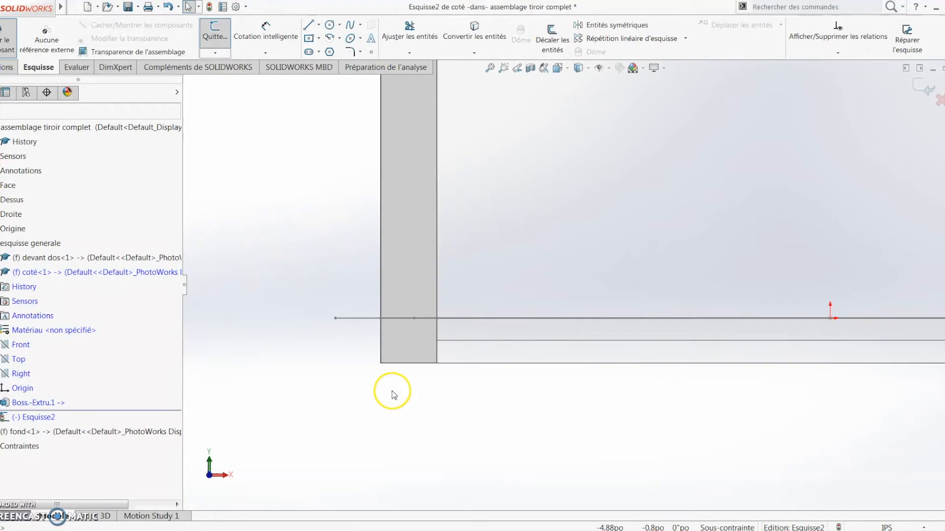
Step: Convert the front edge face of the bottom panel into the groove's cut profile
{"action": "left_click", "coordinate": [474, 33]}
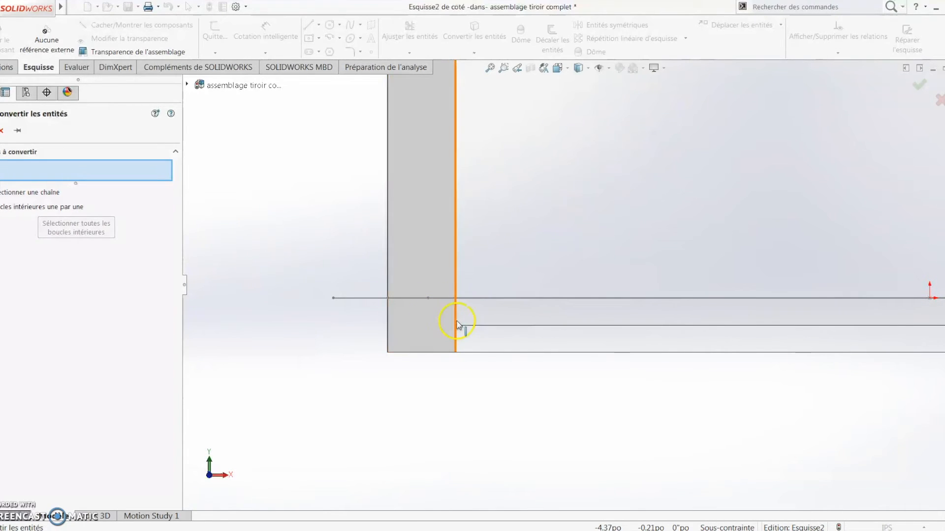
{"action": "left_click", "coordinate": [518, 324]}
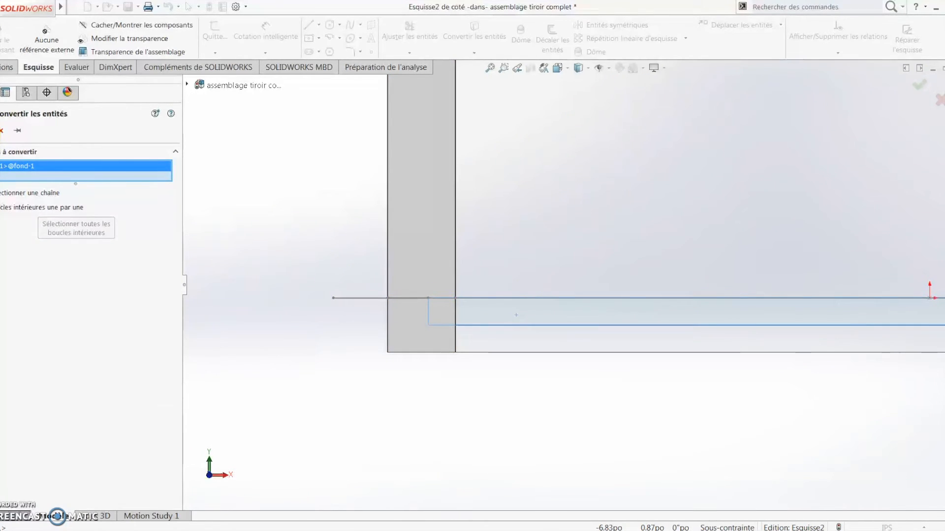
{"action": "left_click", "coordinate": [0, 131]}
Step: Cut the bottom panel's groove through all of the side board with the direction reversed, and return to the assembly
{"action": "mouse_move", "coordinate": [620, 379]}
{"action": "middle_mouse_down"}
{"action": "mouse_move", "coordinate": [616, 373]}
{"action": "mouse_move", "coordinate": [593, 430]}
{"action": "mouse_move", "coordinate": [589, 481]}
{"action": "mouse_move", "coordinate": [600, 399]}
{"action": "mouse_move", "coordinate": [633, 369]}
{"action": "middle_mouse_up"}
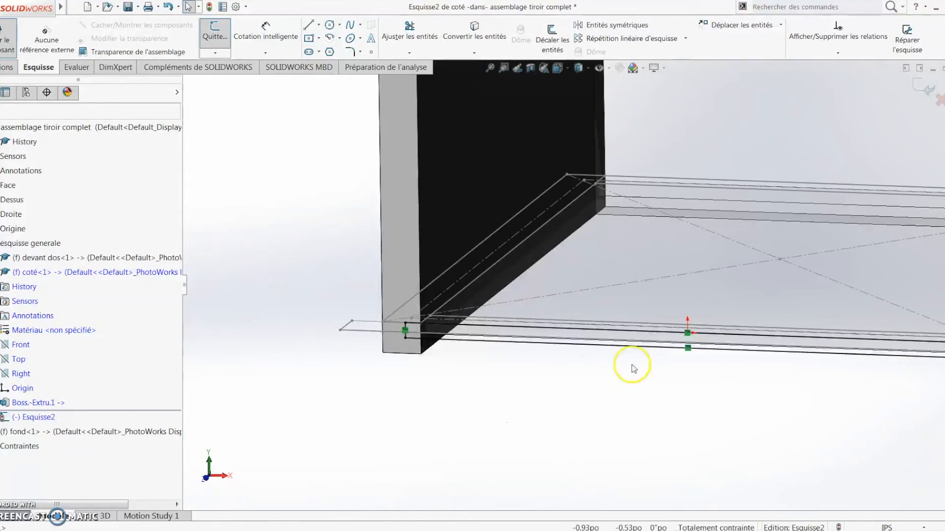
{"action": "left_click", "coordinate": [924, 90]}
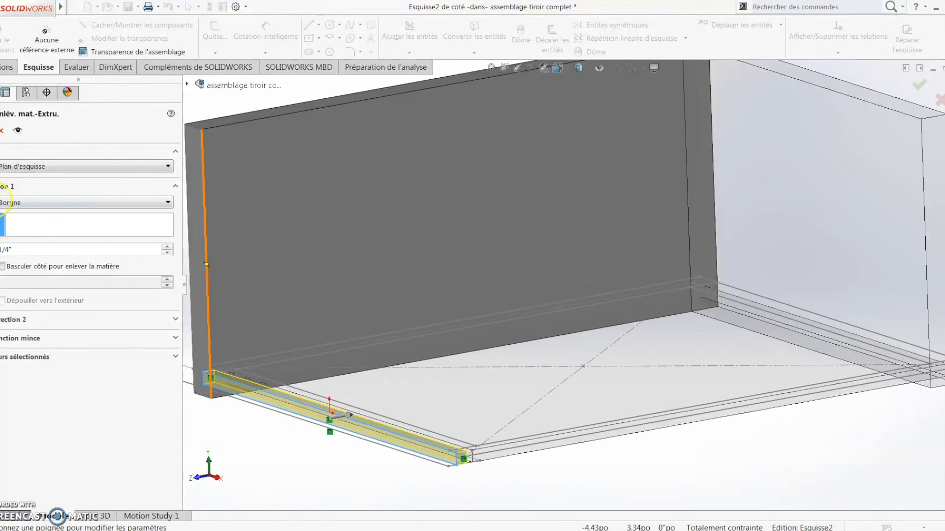
{"action": "left_click", "coordinate": [0, 202]}
{"action": "left_click", "coordinate": [33, 205]}
{"action": "left_click", "coordinate": [42, 220]}
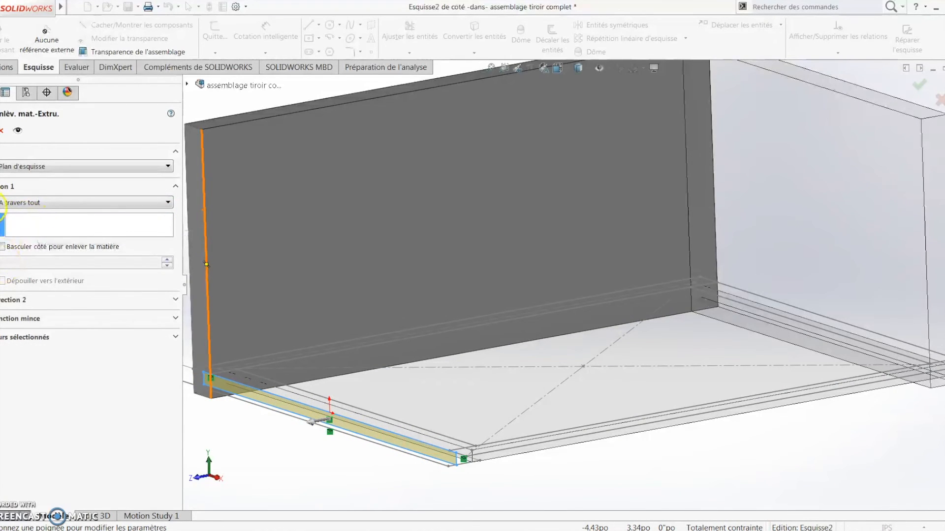
{"action": "left_click", "coordinate": [1, 202]}
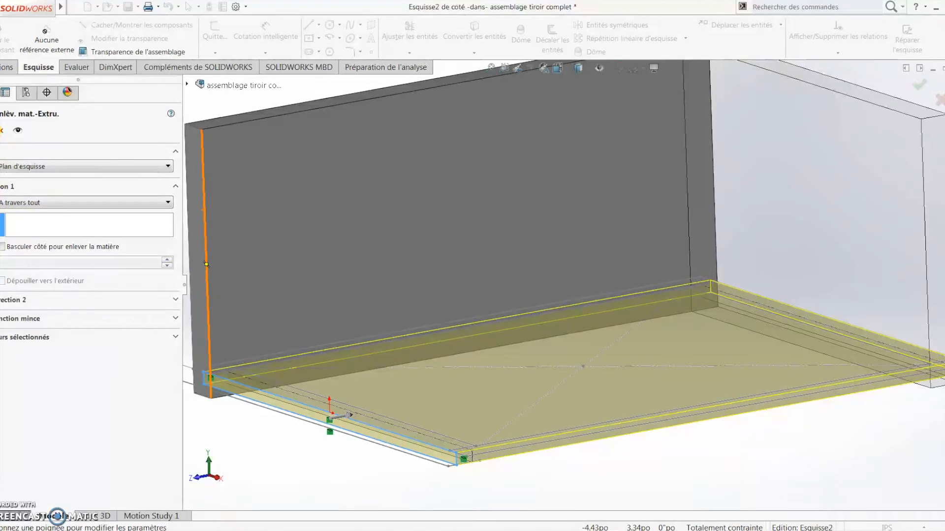
{"action": "left_click", "coordinate": [0, 131]}
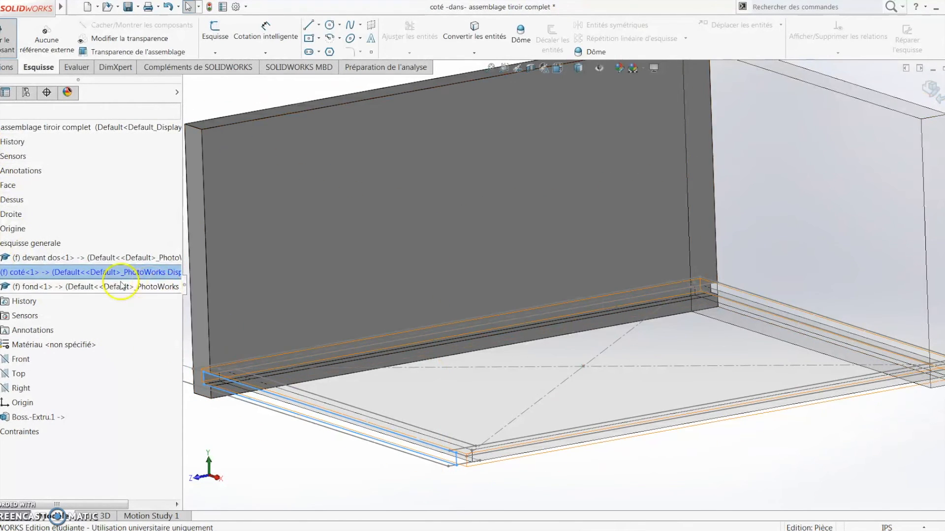
{"action": "left_click", "coordinate": [930, 89]}
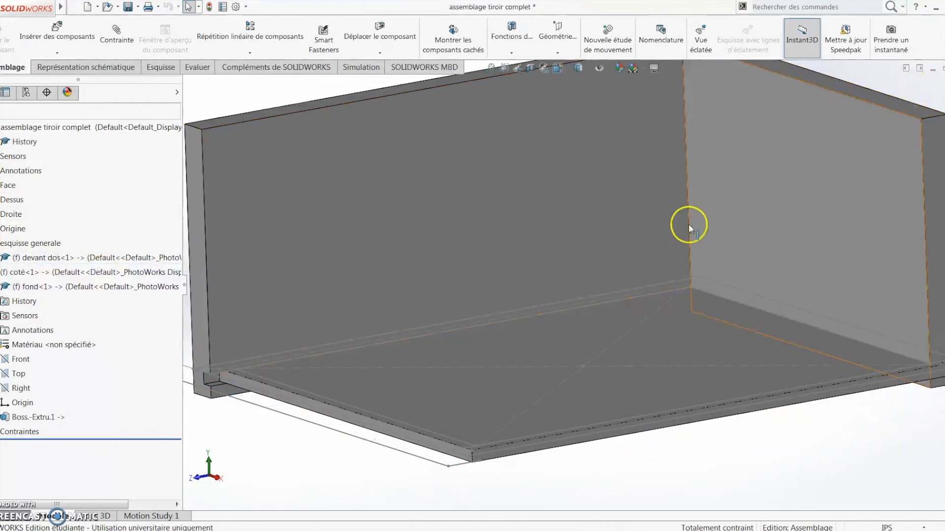
{"action": "middle_click_drag", "start_coordinate": [201, 422], "coordinate": [165, 372]}
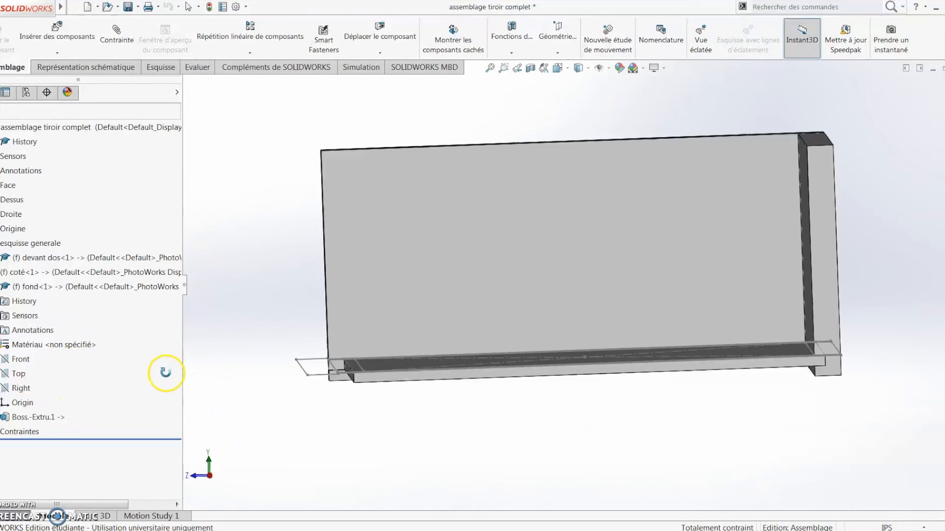
{"action": "middle_click_drag", "start_coordinate": [166, 372], "coordinate": [177, 379]}
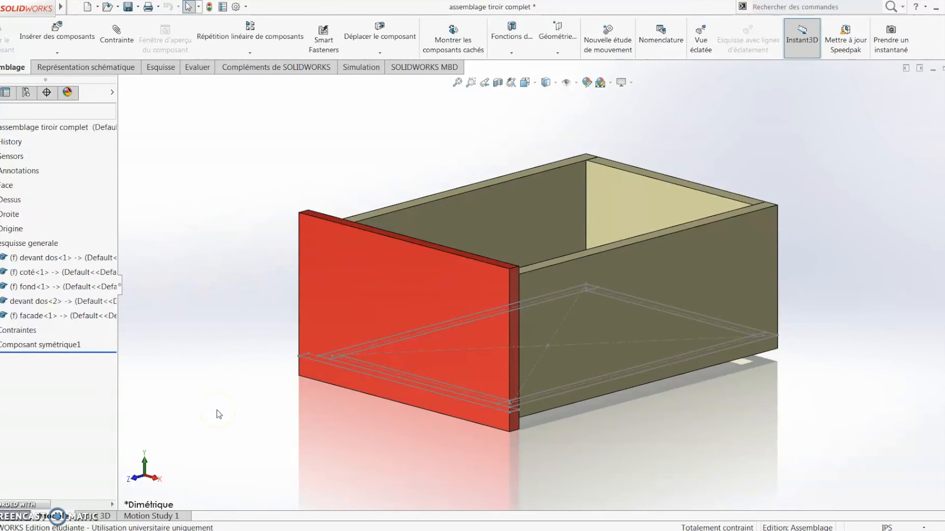